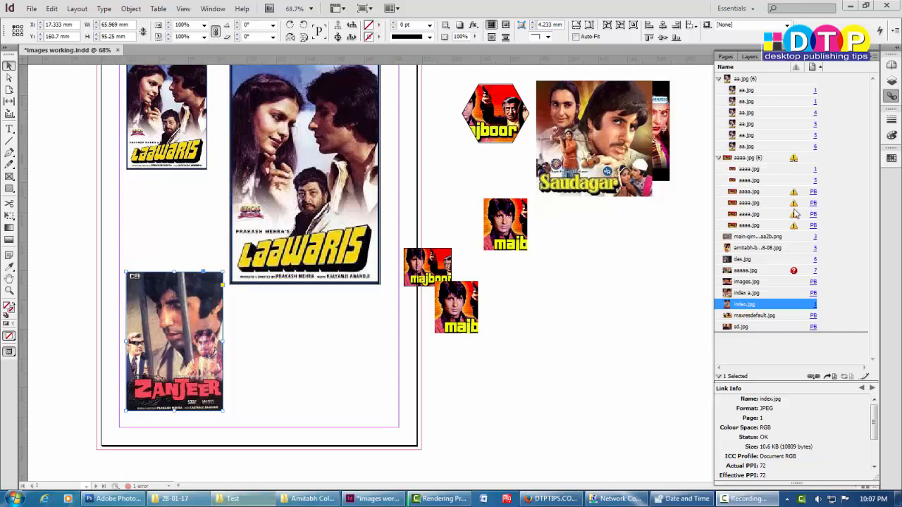
Switch to Windows Explorer and examine the image files stored in the Test and Amitabh Collage folders
click(234, 500)
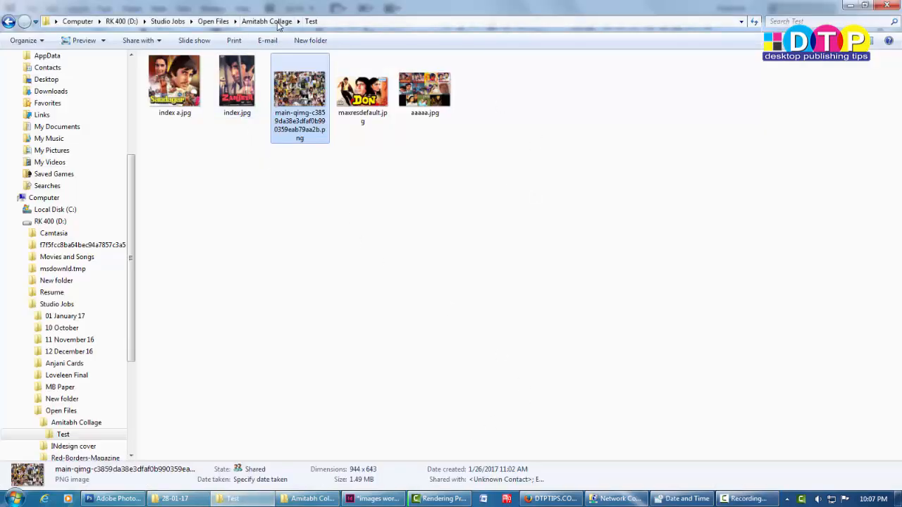
key(BackSpace)
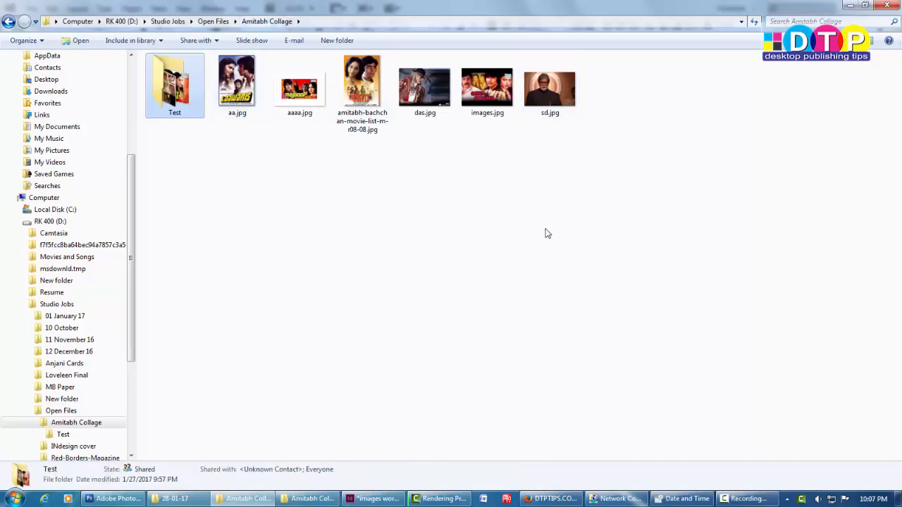
double_click(159, 91)
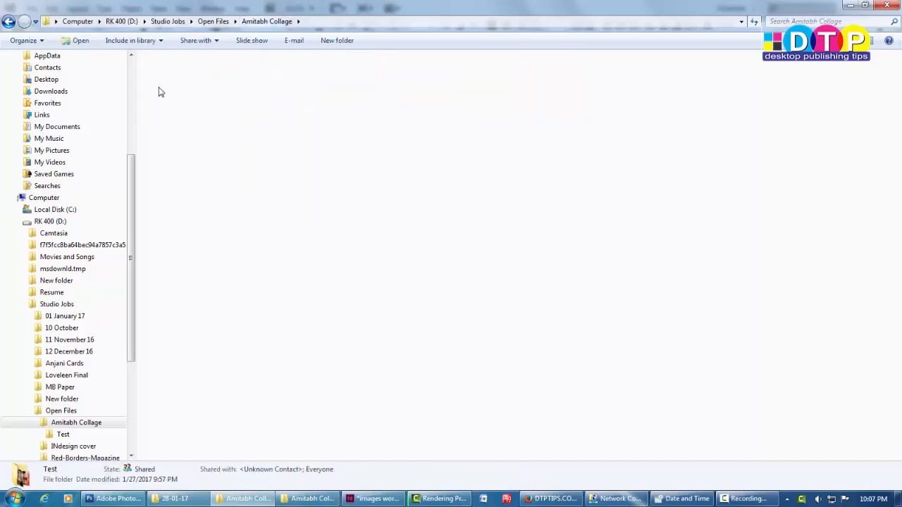
drag(563, 196, 165, 101)
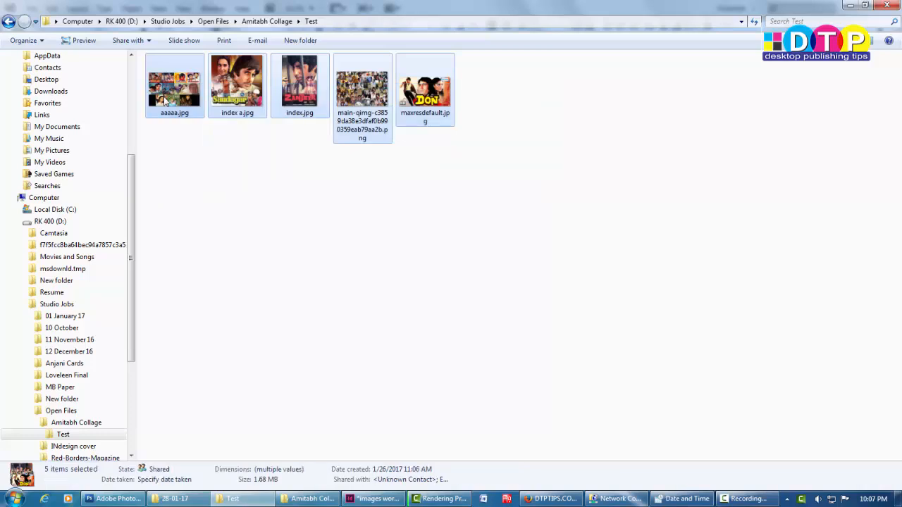
click(505, 172)
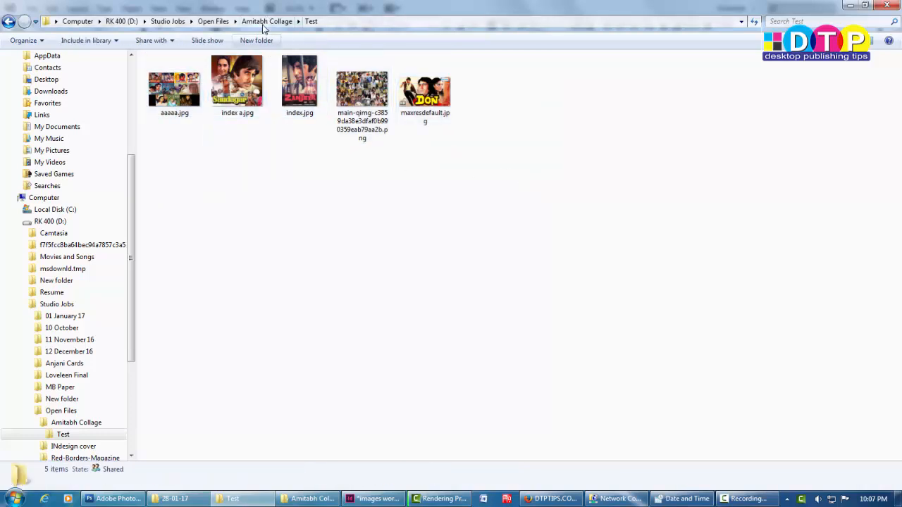
click(266, 21)
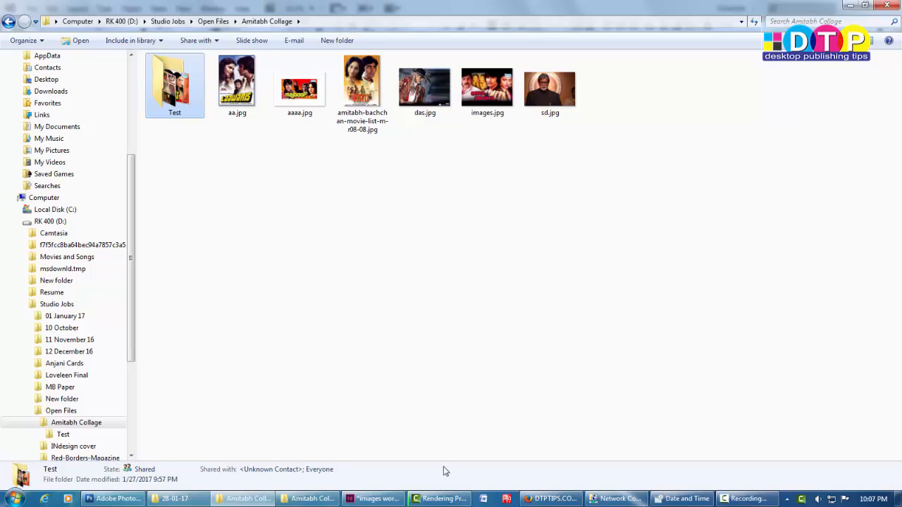
Switch to InDesign, move the lowest Majboor image on the pasteboard down to about Y 186 mm, and deselect it
click(379, 499)
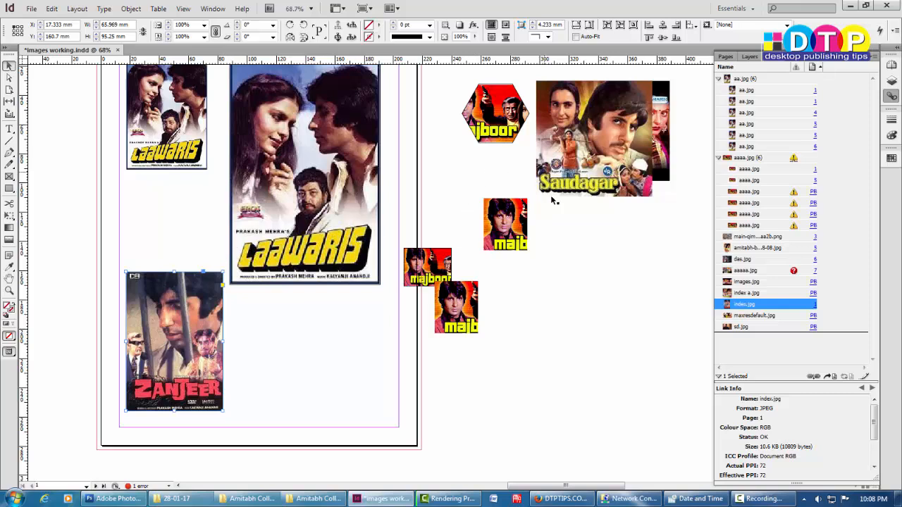
drag(458, 328, 456, 354)
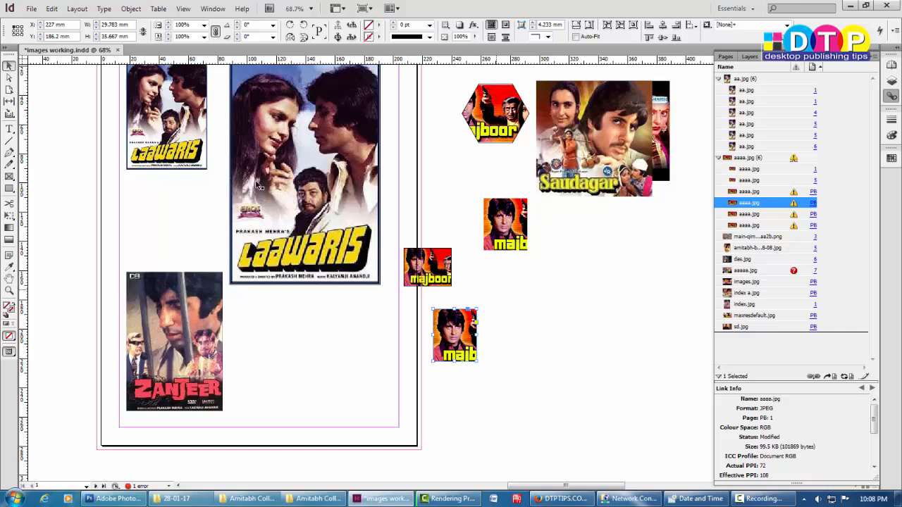
click(504, 325)
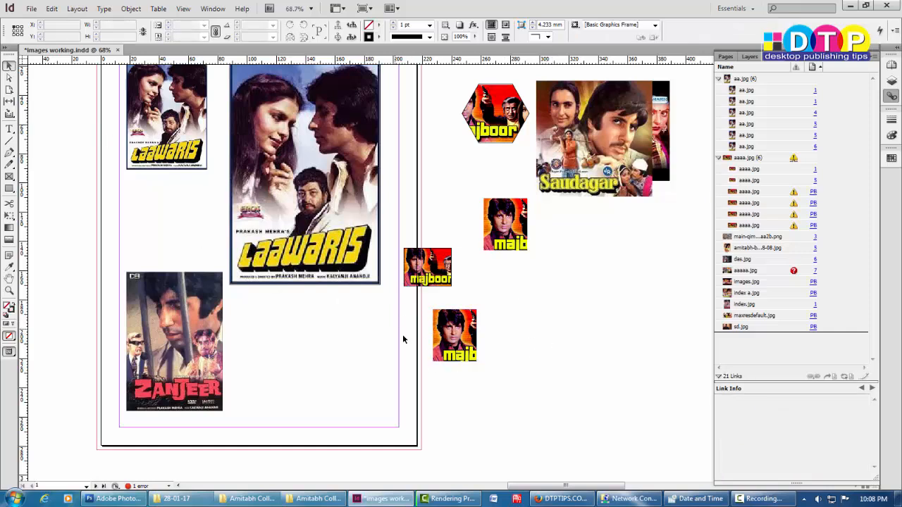
Switch to Windows Explorer, create a new folder inside Amitabh Collage, and move das.jpg, images.jpg and sd.jpg into it
click(246, 499)
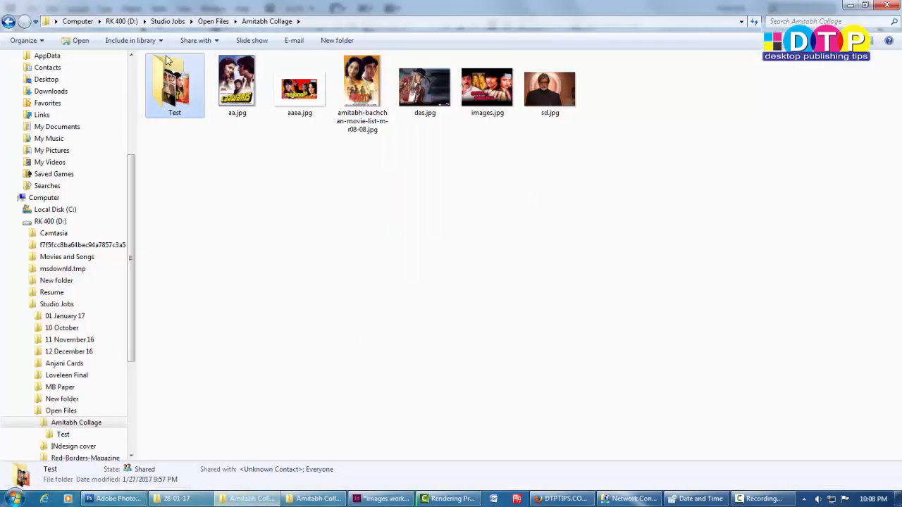
click(325, 43)
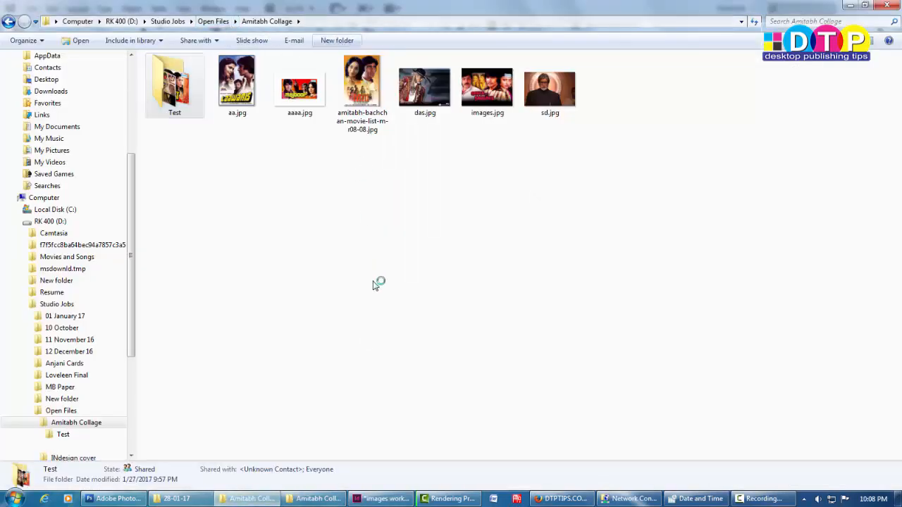
drag(708, 203, 174, 91)
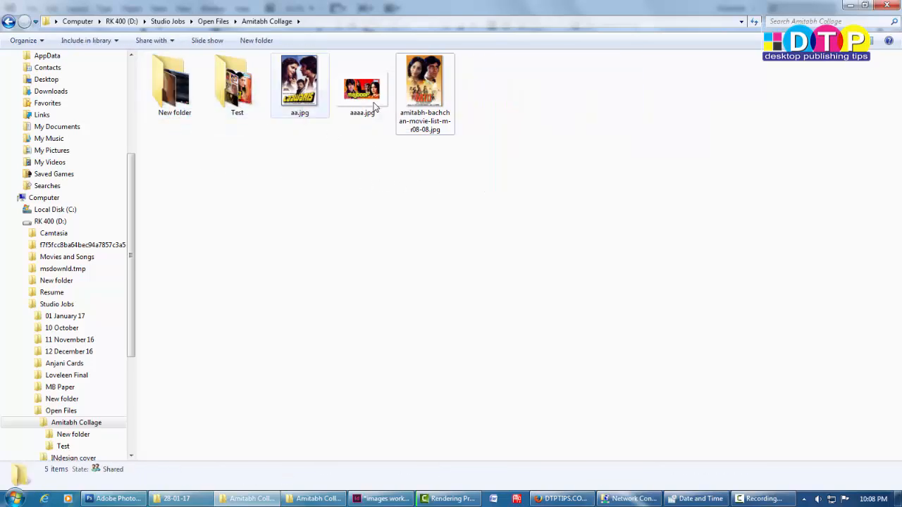
double_click(237, 86)
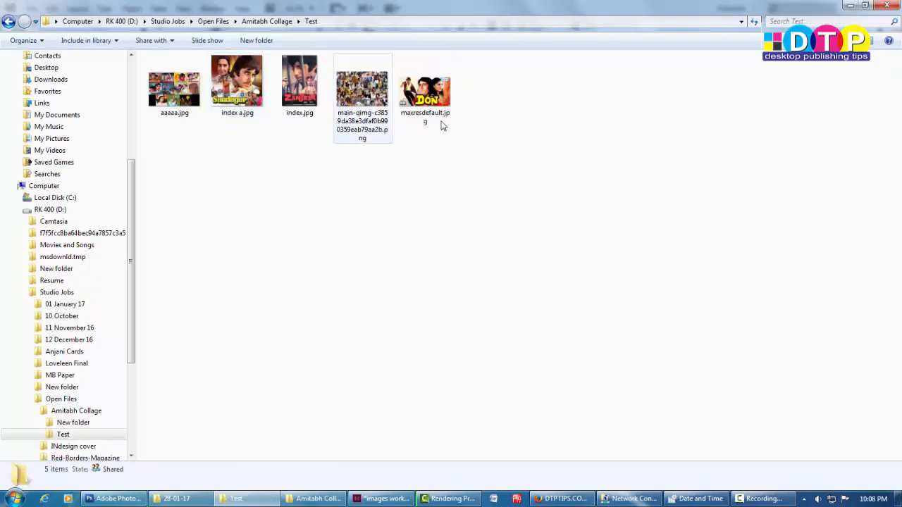
click(251, 22)
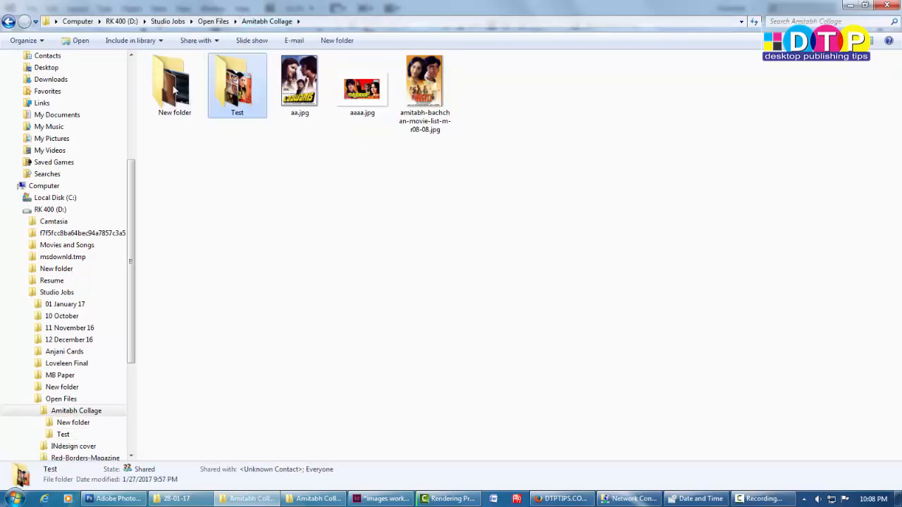
double_click(173, 83)
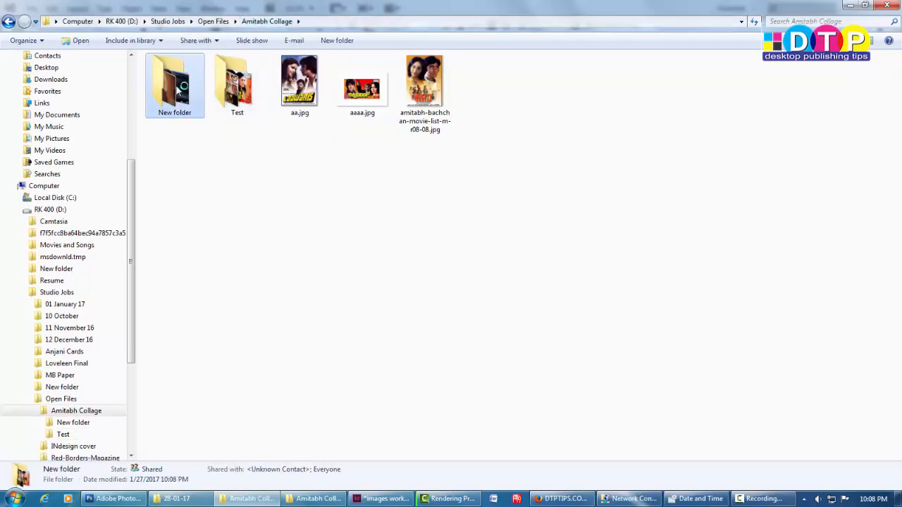
Switch to InDesign and relink the missing das.jpg to its file in New folder, searching that folder for other missing links
click(384, 499)
click(751, 260)
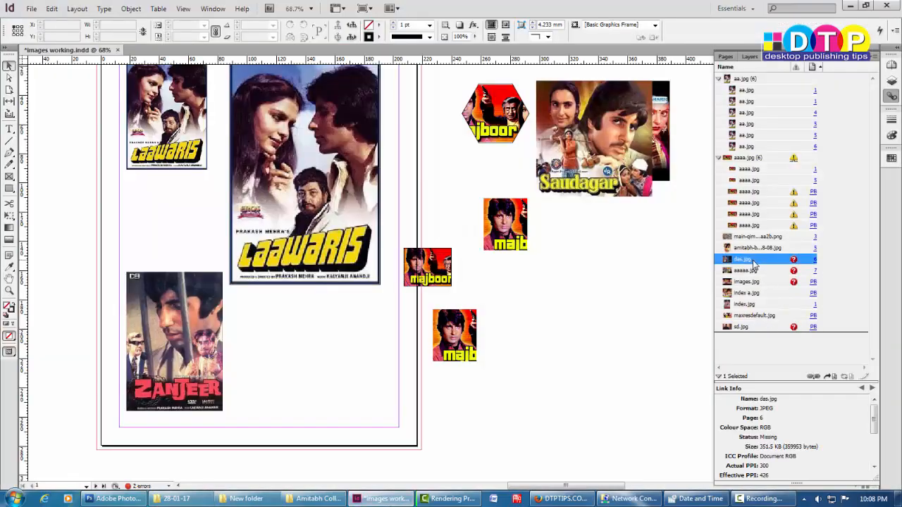
right_click(752, 262)
click(783, 265)
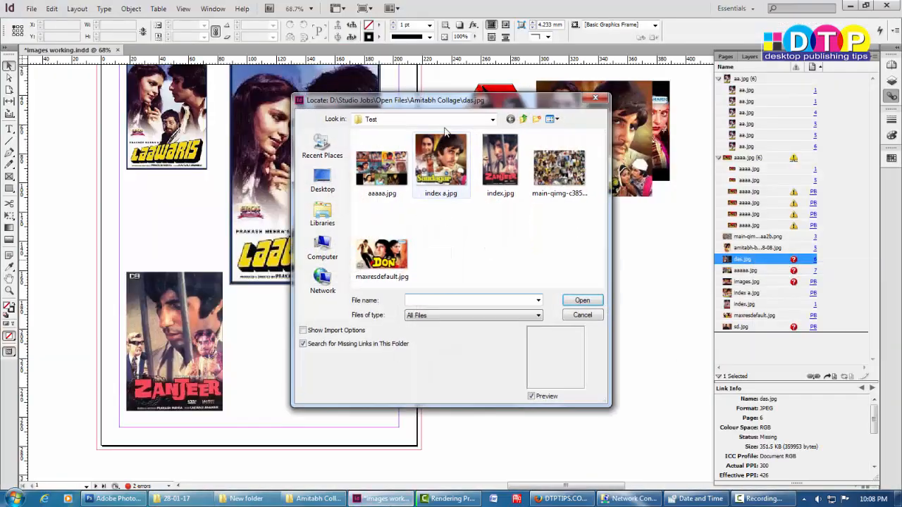
click(523, 119)
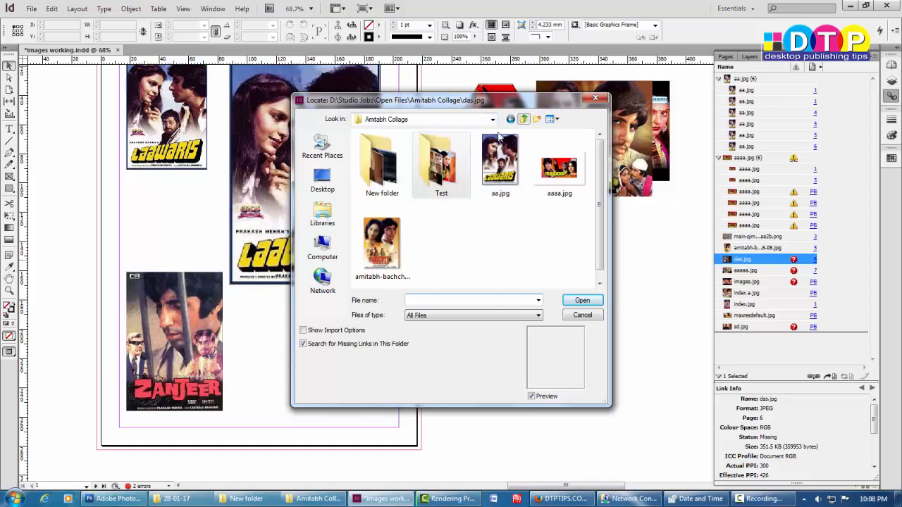
double_click(381, 169)
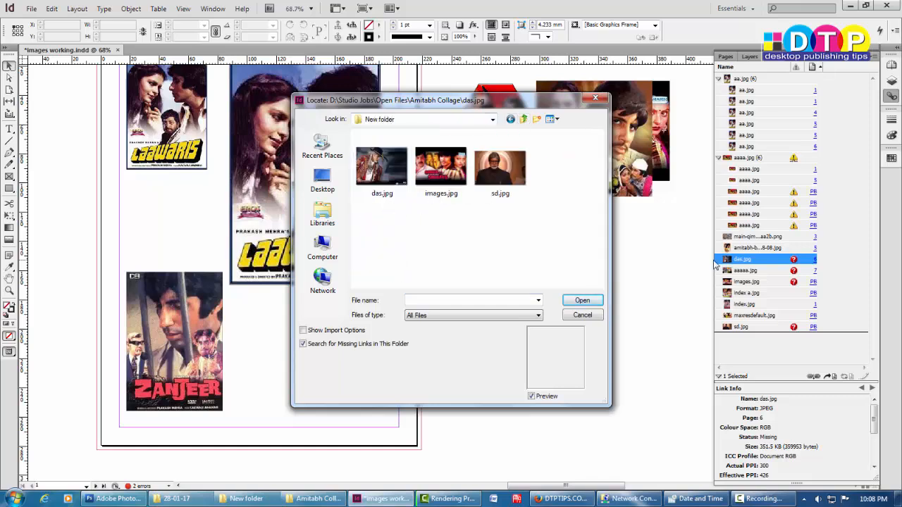
click(382, 169)
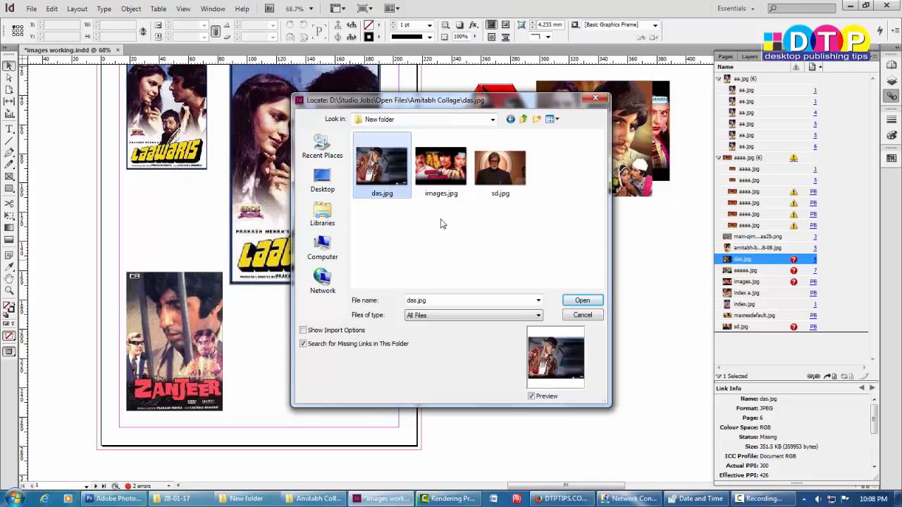
click(584, 301)
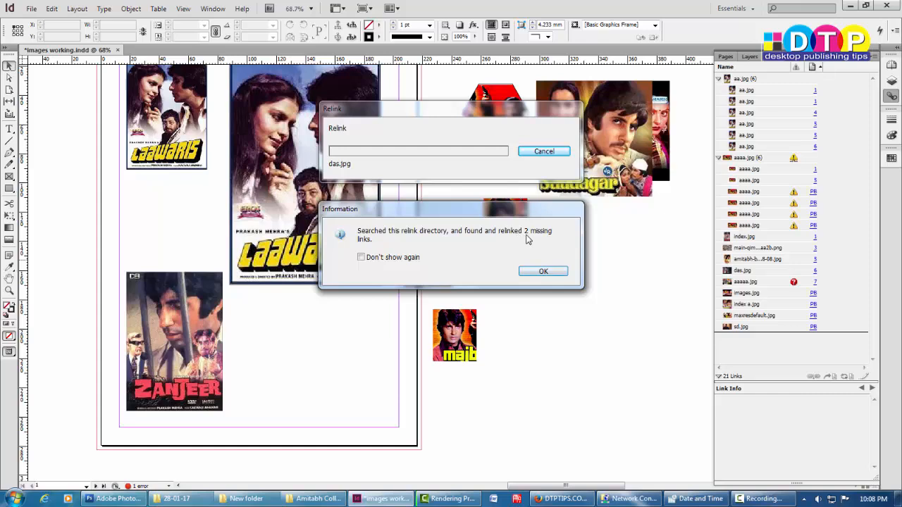
click(543, 271)
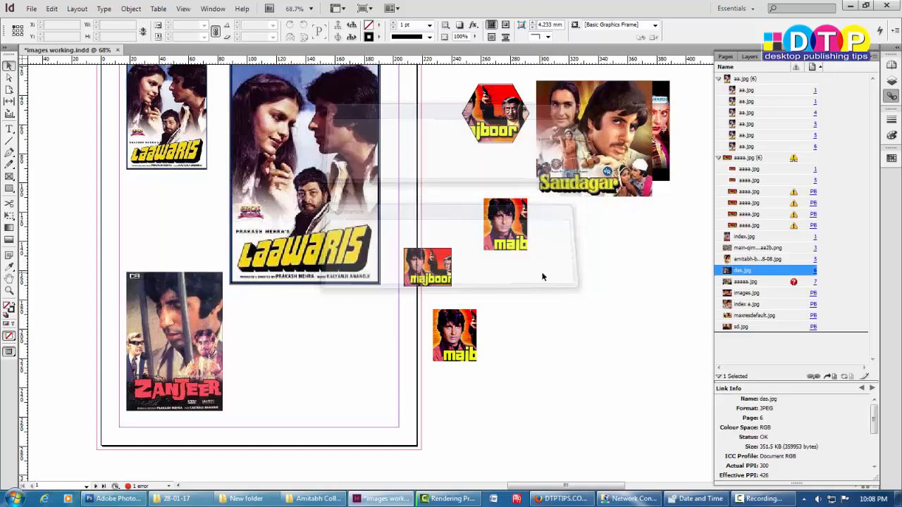
Relink the missing aaaaa.jpg to the file of the same name in the Test folder
right_click(770, 283)
click(803, 289)
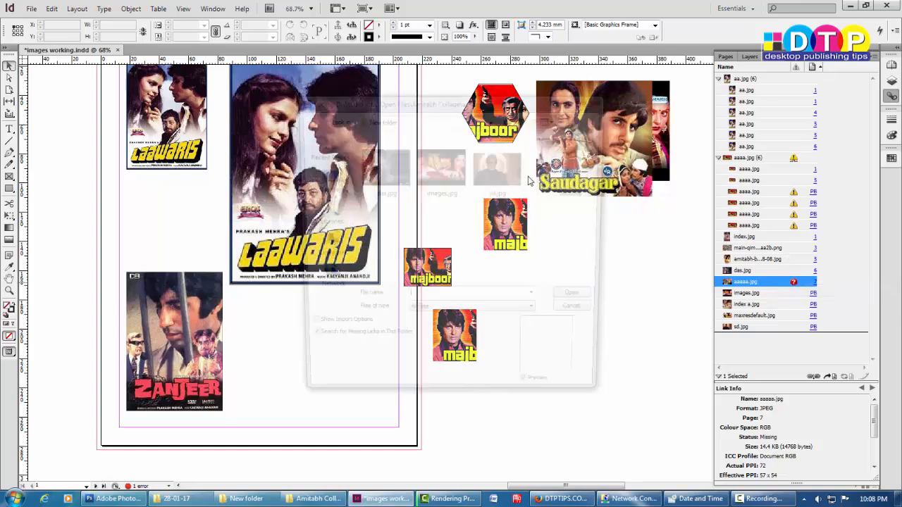
click(523, 119)
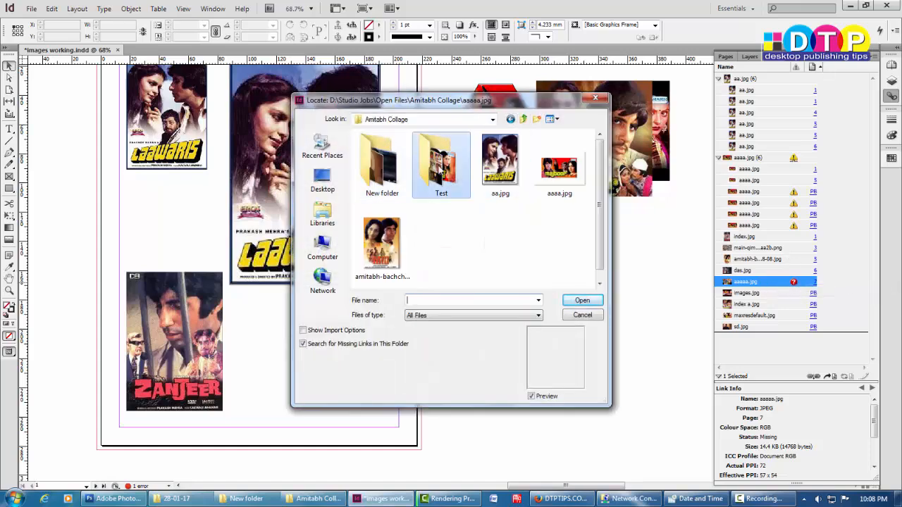
double_click(441, 165)
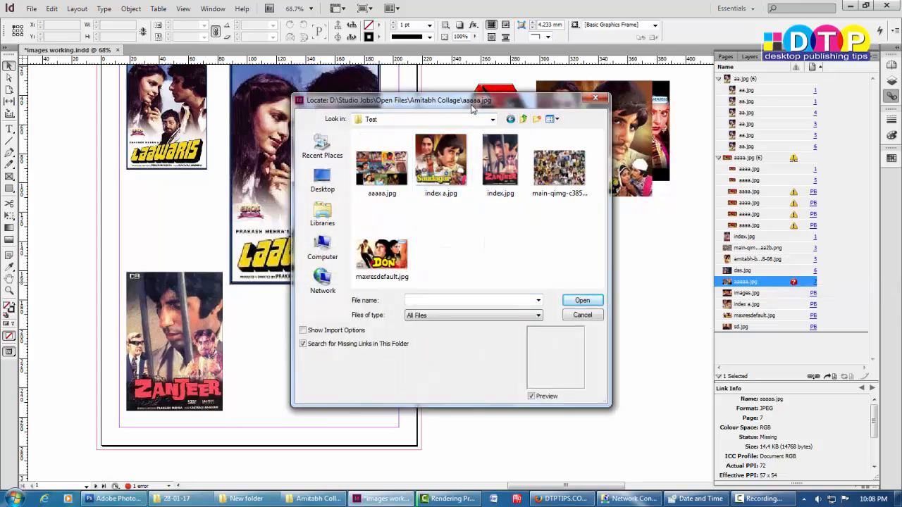
click(381, 167)
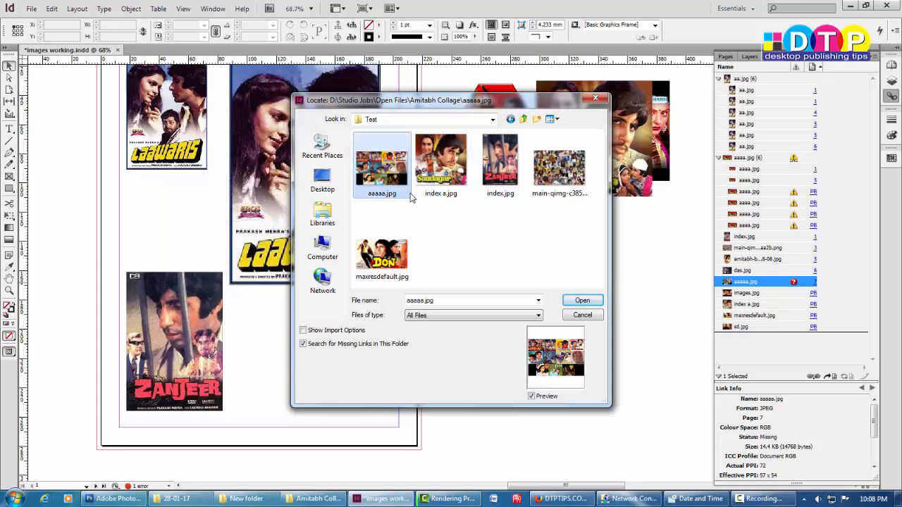
click(582, 300)
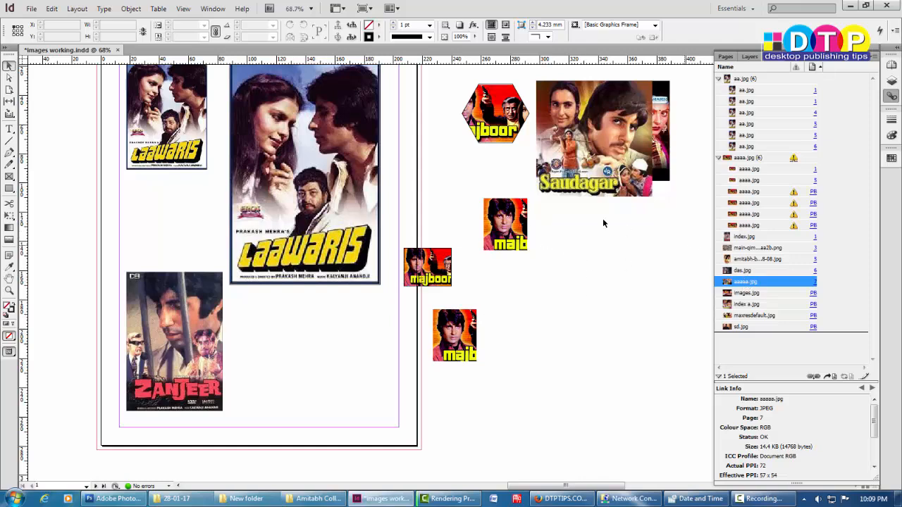
Update the modified instances of the aaaa.jpg link and check the refreshed images on the page and pasteboard
click(748, 161)
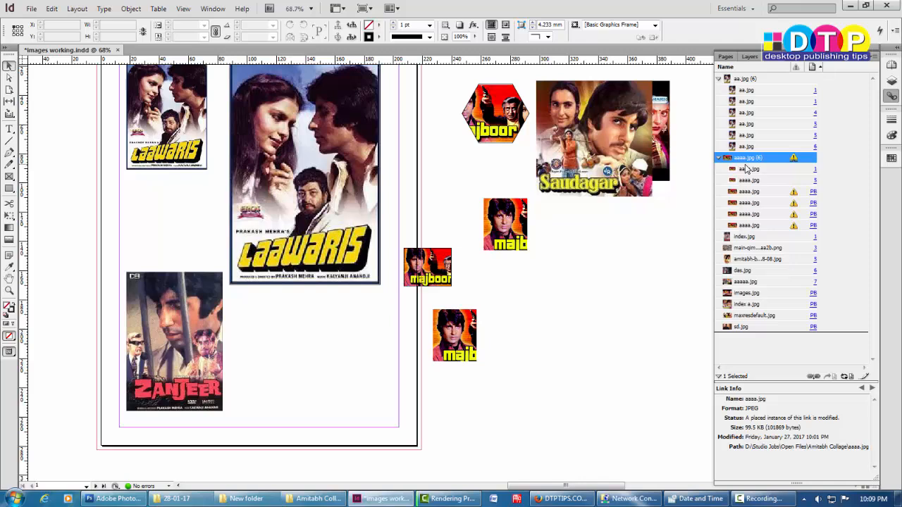
click(845, 376)
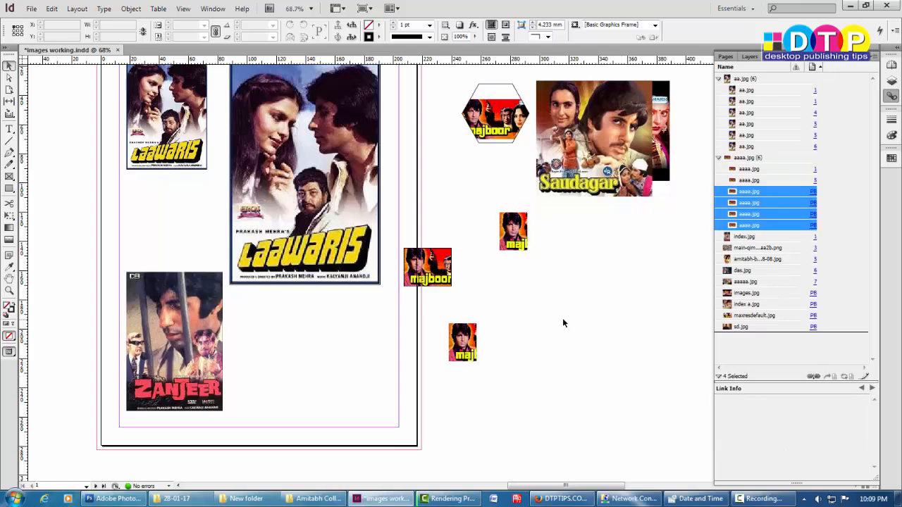
scroll(562, 318, up, 3)
scroll(174, 183, down, 4)
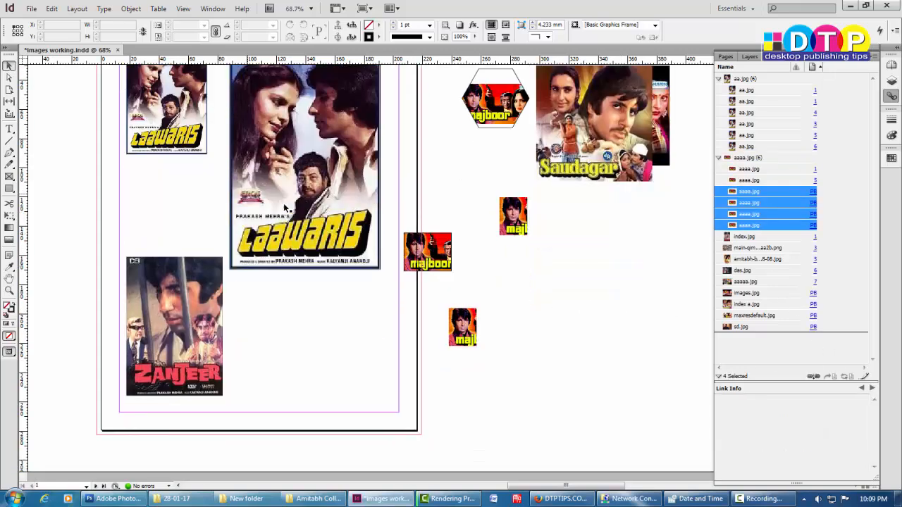
scroll(287, 209, up, 3)
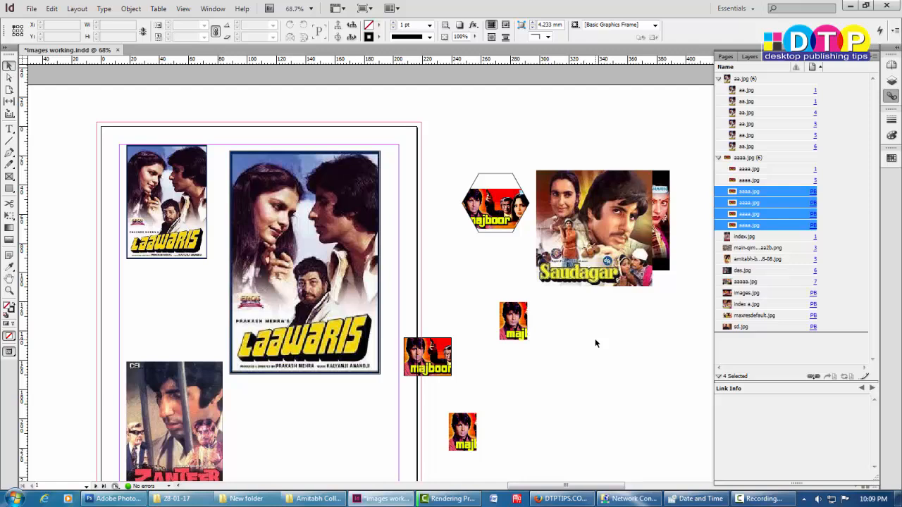
scroll(596, 342, down, 1)
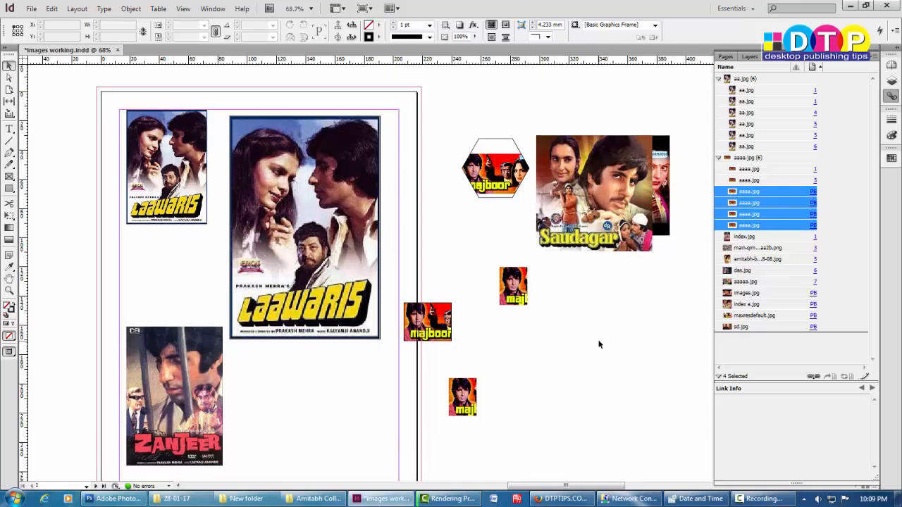
Select every link from aa.jpg to sd.jpg and start copying the linked files to another folder
click(744, 79)
shift+click(750, 329)
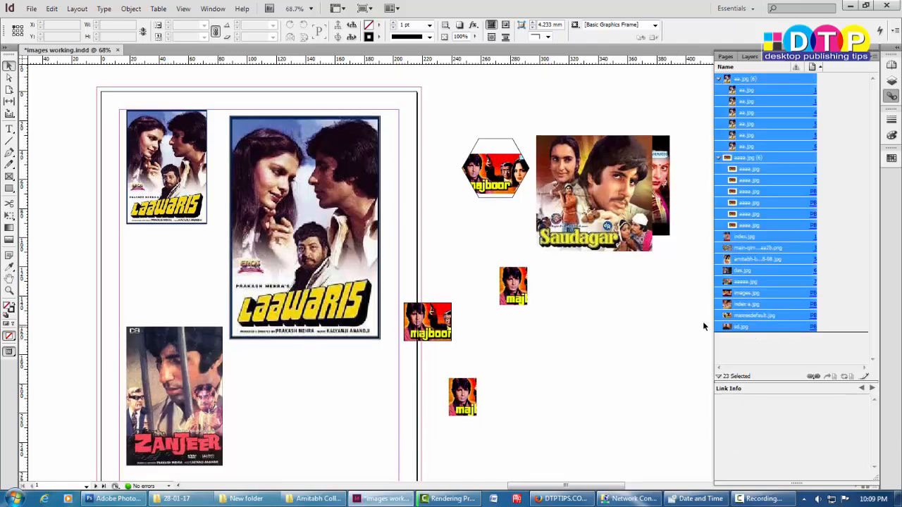
click(759, 80)
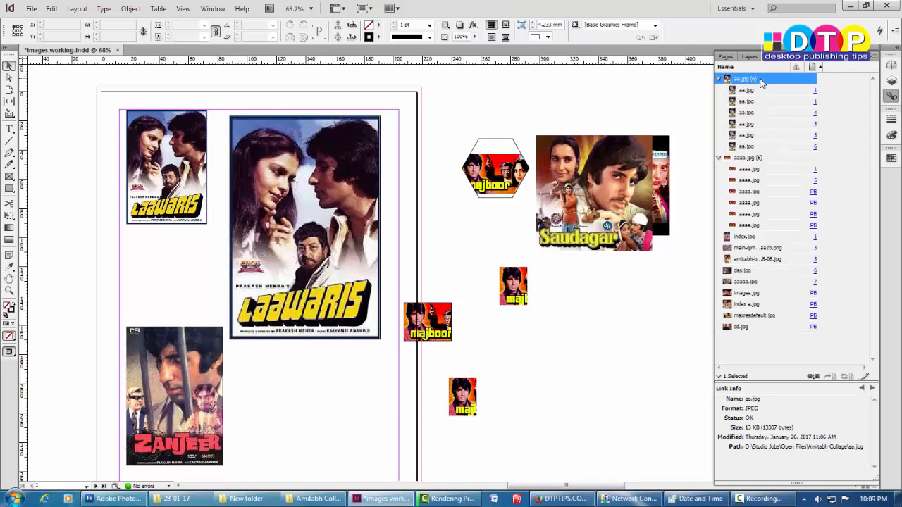
shift+click(761, 328)
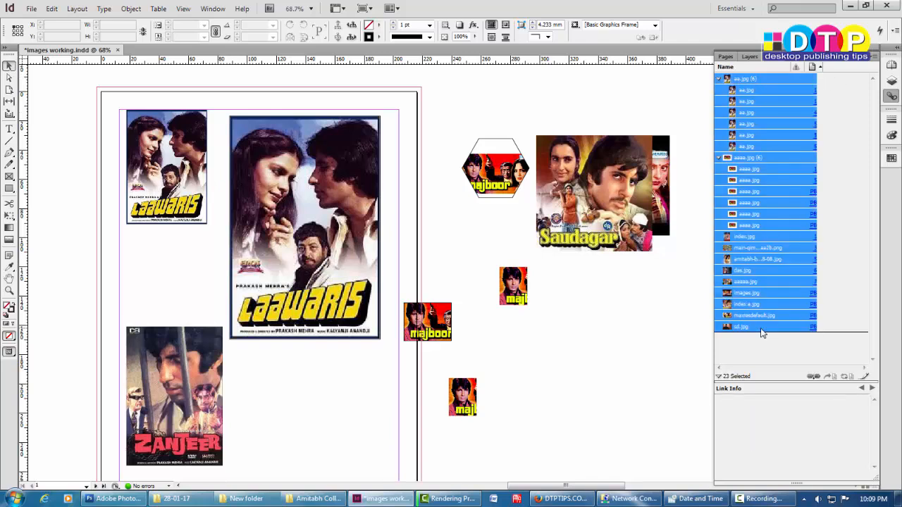
right_click(768, 146)
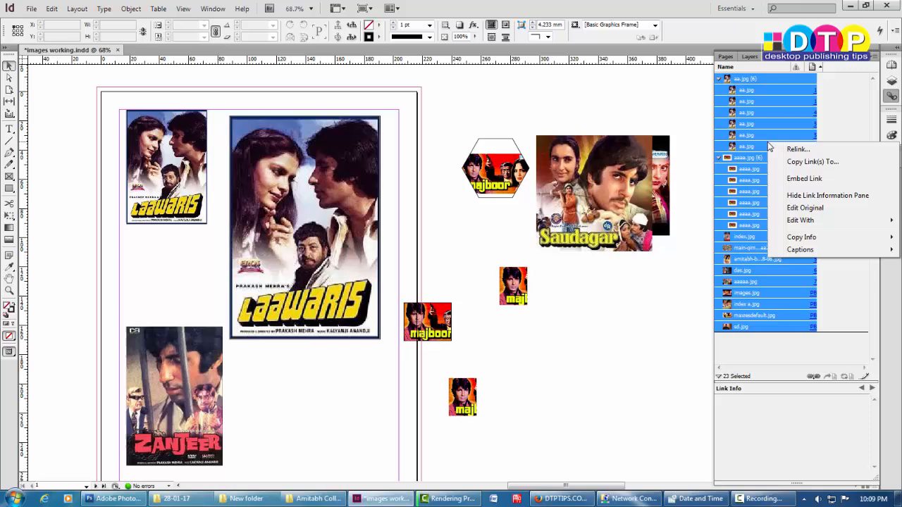
click(817, 162)
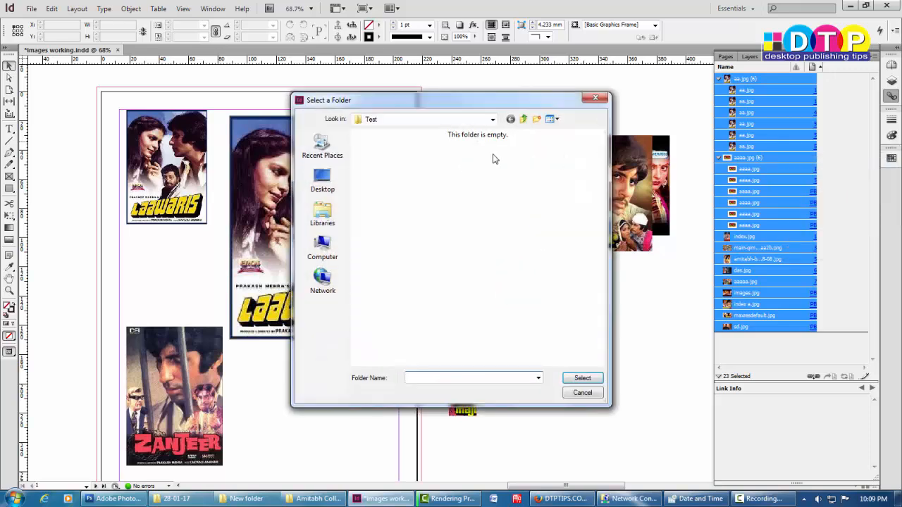
Create a folder named Final Amit Links inside Amitabh Collage and choose it as the destination for the copied links
click(524, 119)
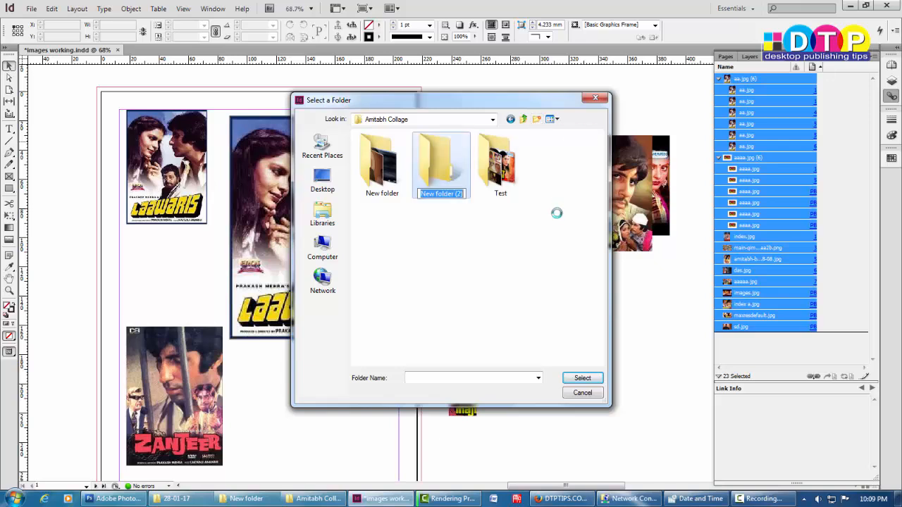
text(Final Am)
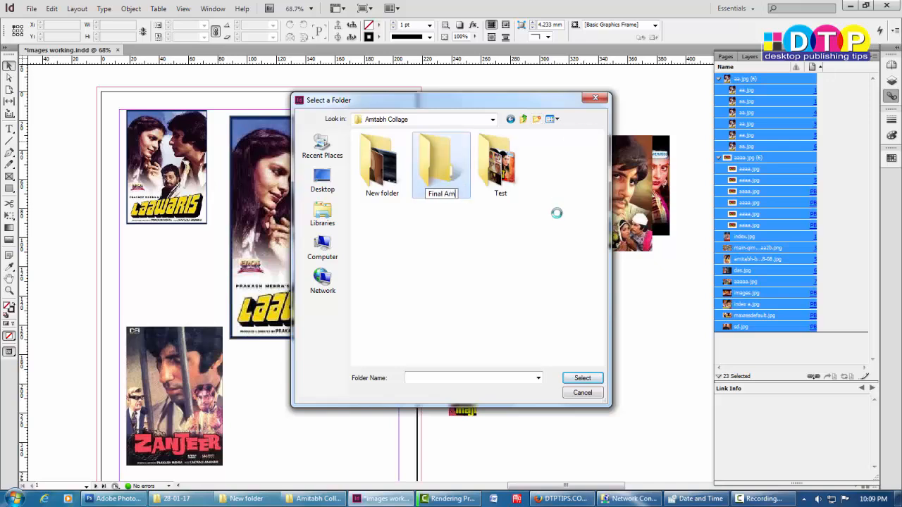
text(it Links)
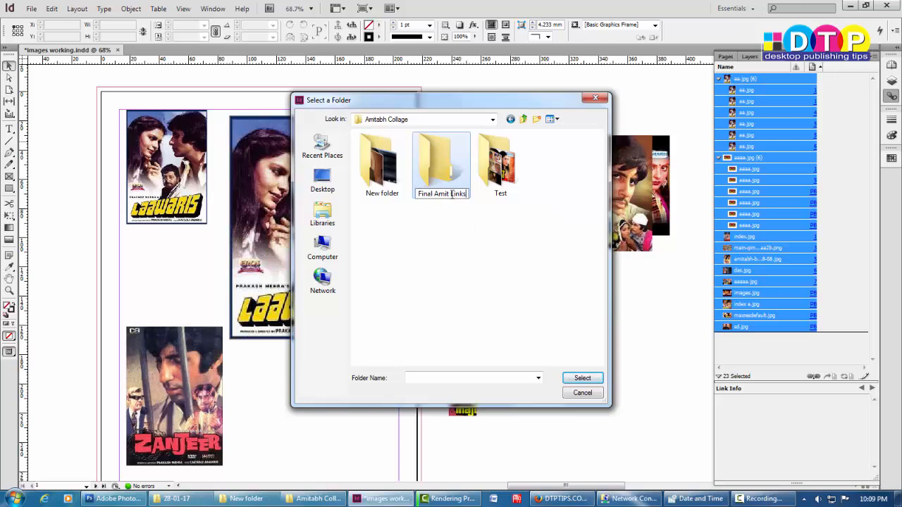
drag(451, 196, 416, 194)
click(512, 235)
double_click(385, 176)
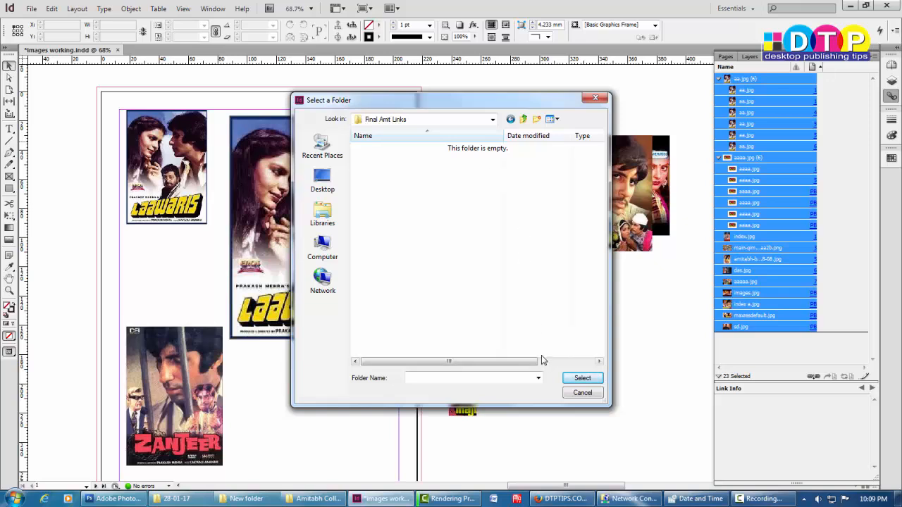
click(583, 379)
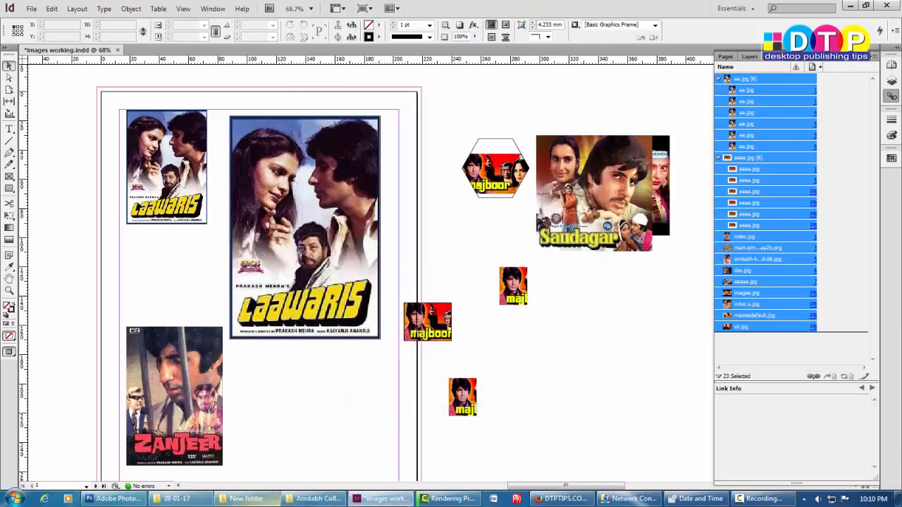
Switch to Windows Explorer, open the Final Amit Links folder and review all the copied images
click(315, 498)
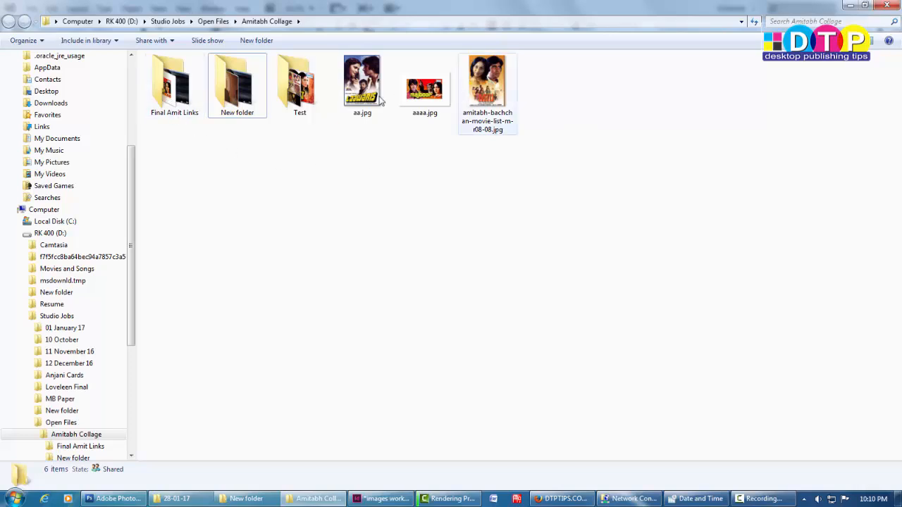
double_click(173, 92)
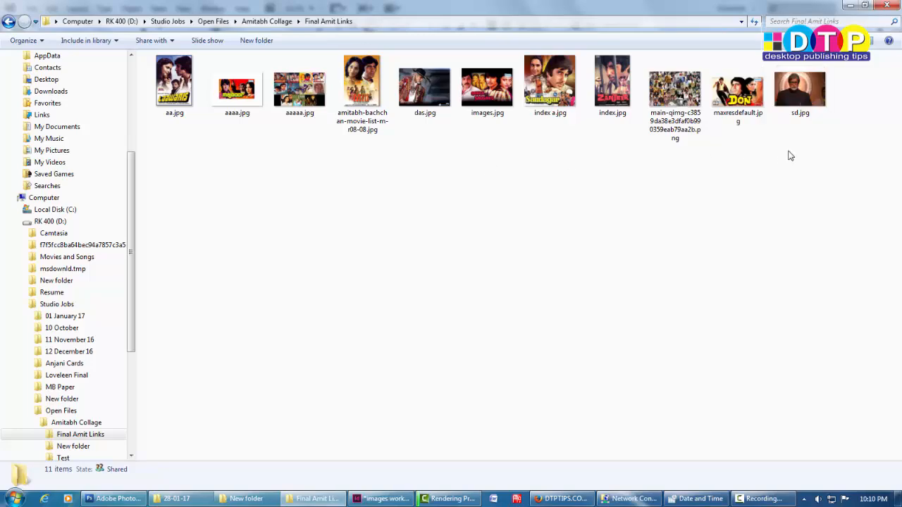
drag(833, 153, 28, 52)
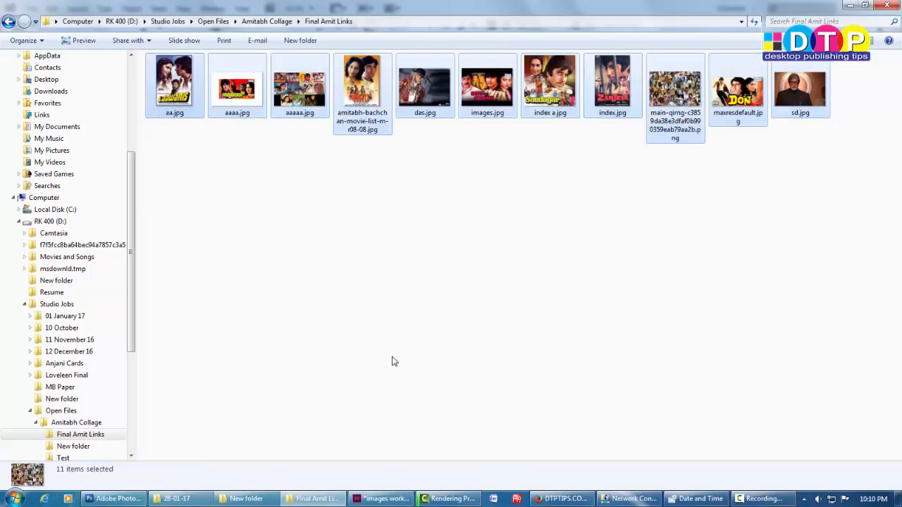
Switch to InDesign, check the file path in the Saudagar image's link information, and save the document
click(381, 498)
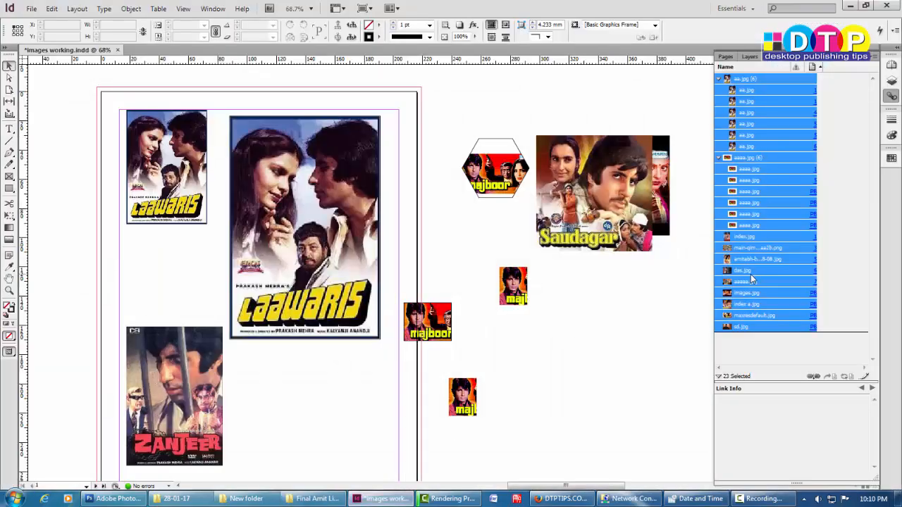
click(613, 212)
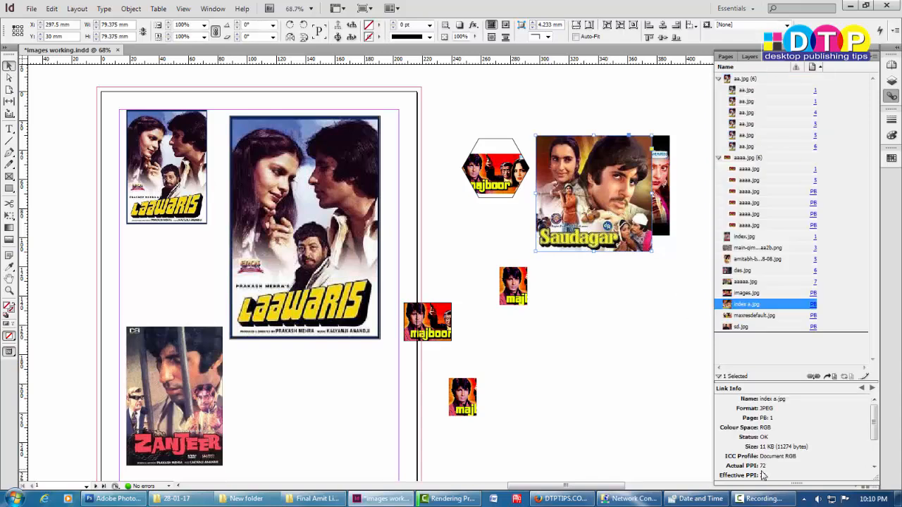
scroll(763, 474, down, 3)
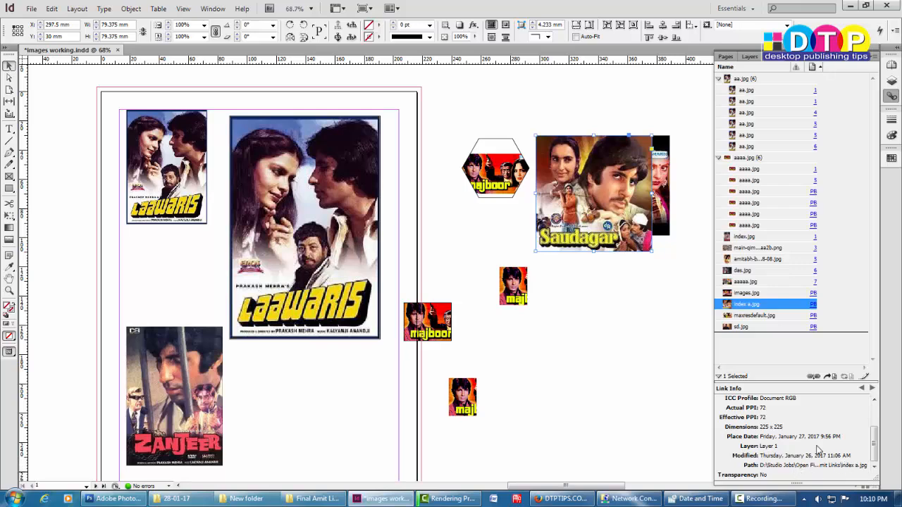
click(558, 285)
click(583, 210)
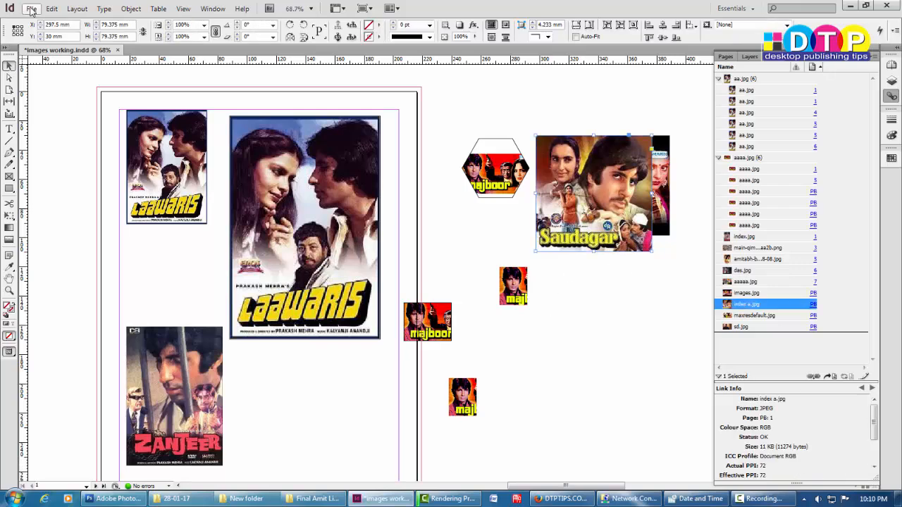
click(32, 9)
click(48, 88)
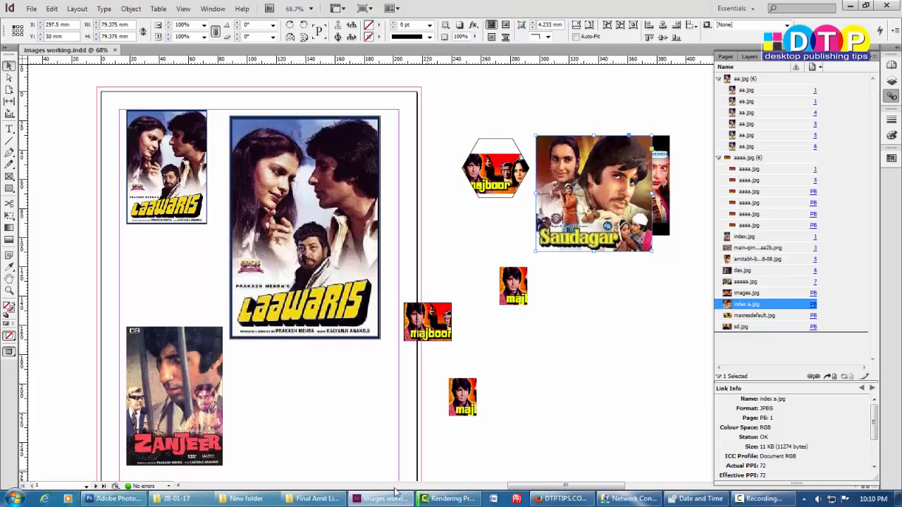
Switch to Windows Explorer and compare the other folders and images in Amitabh Collage with the contents of Final Amit Links
click(313, 499)
click(273, 24)
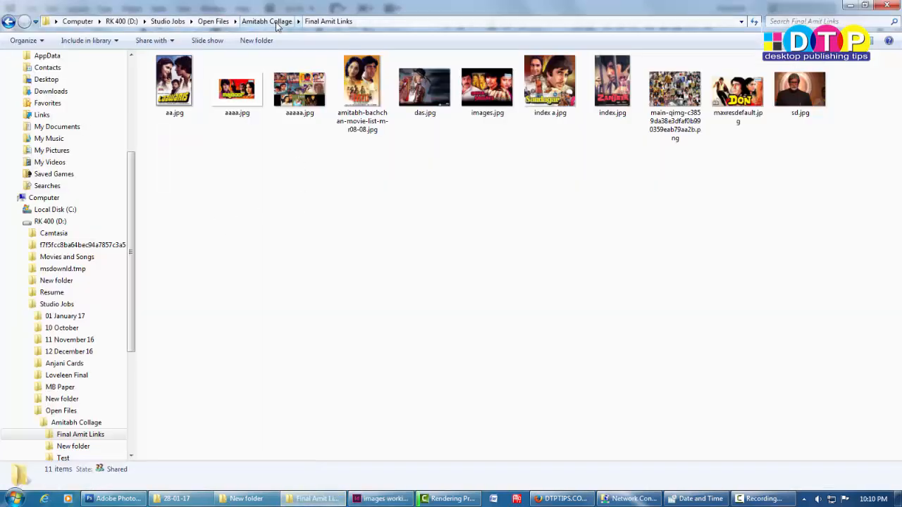
drag(596, 89, 247, 146)
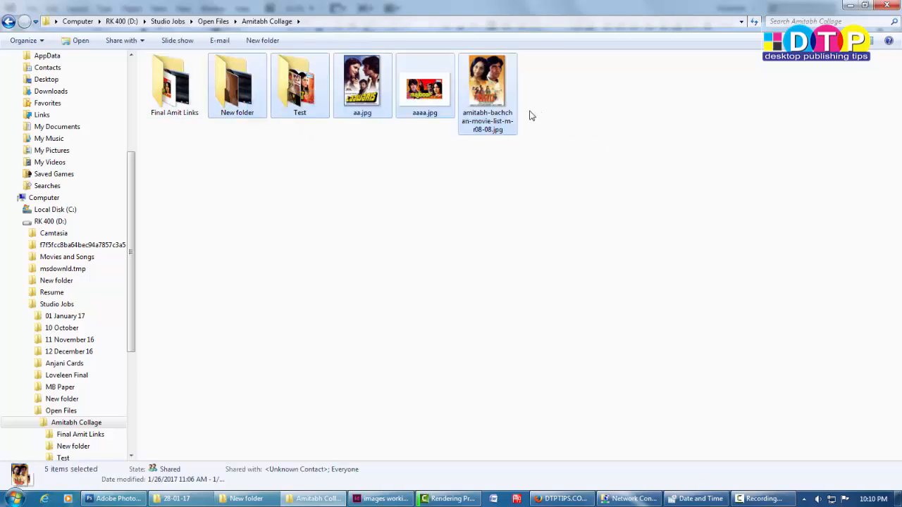
double_click(176, 99)
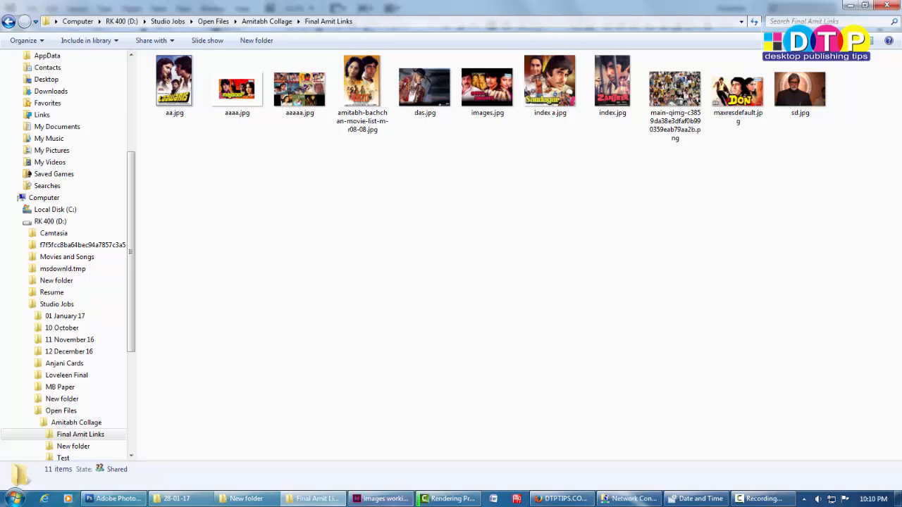
Switch to InDesign, select all links in the document, and clear the selection
click(384, 499)
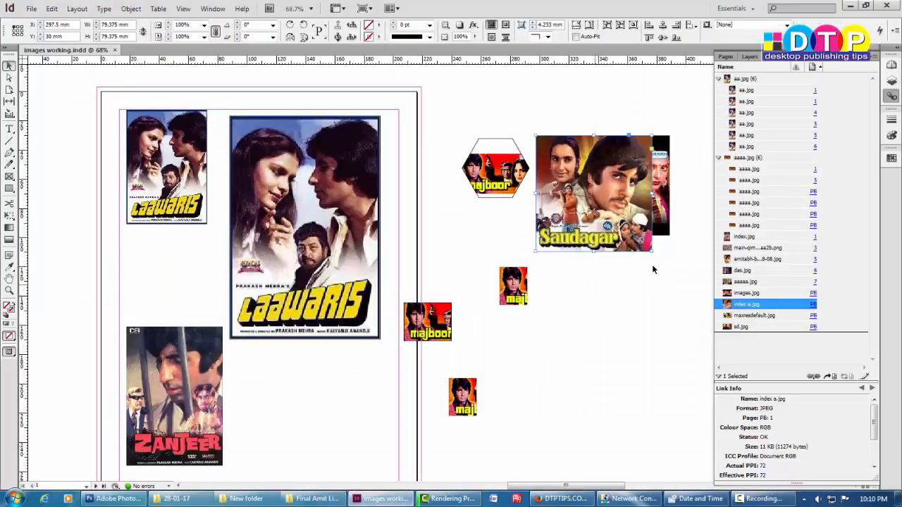
click(754, 79)
shift+click(761, 328)
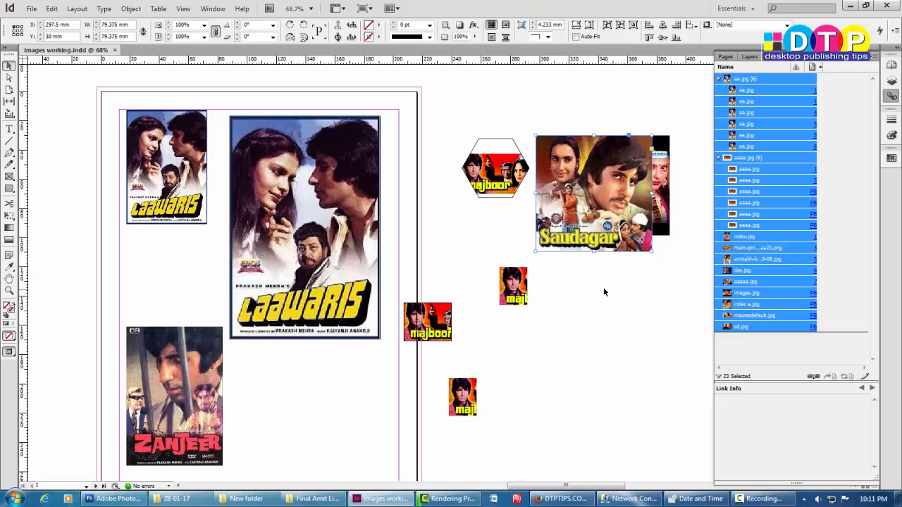
click(591, 319)
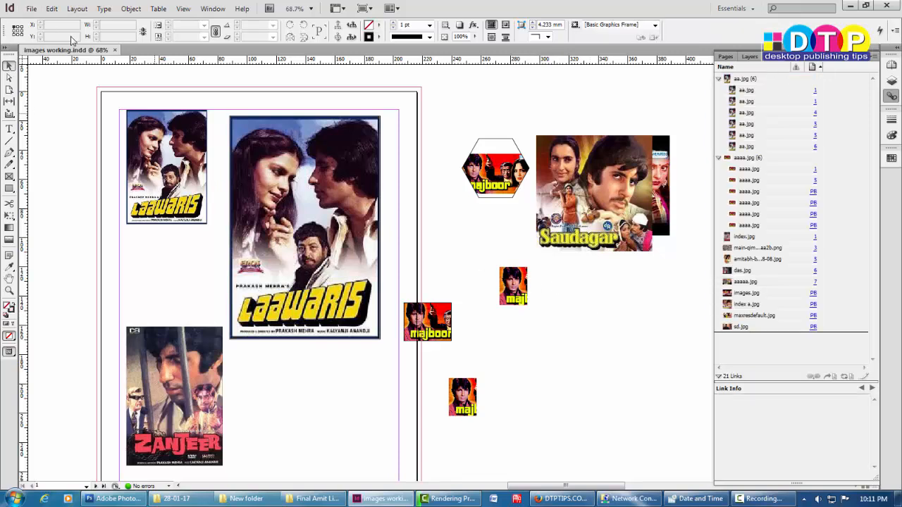
Try to package the document and dismiss the Windows color scheme message
click(31, 9)
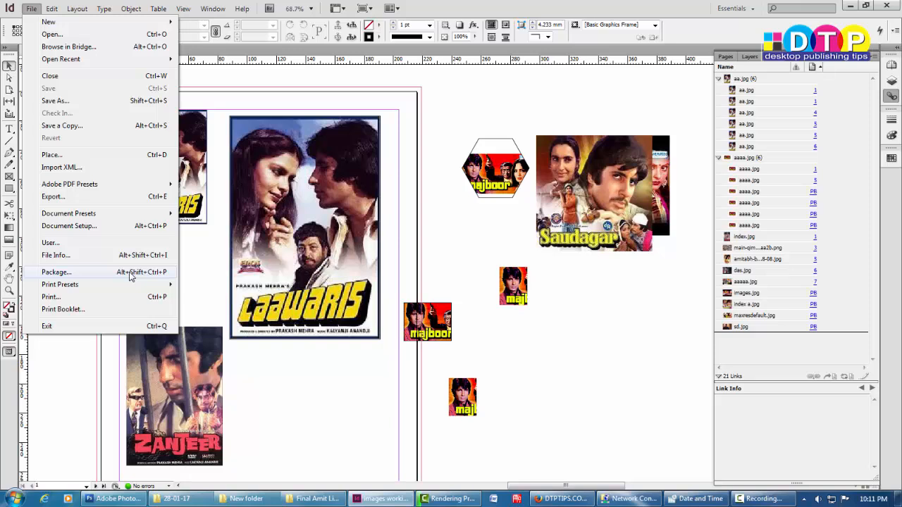
click(42, 272)
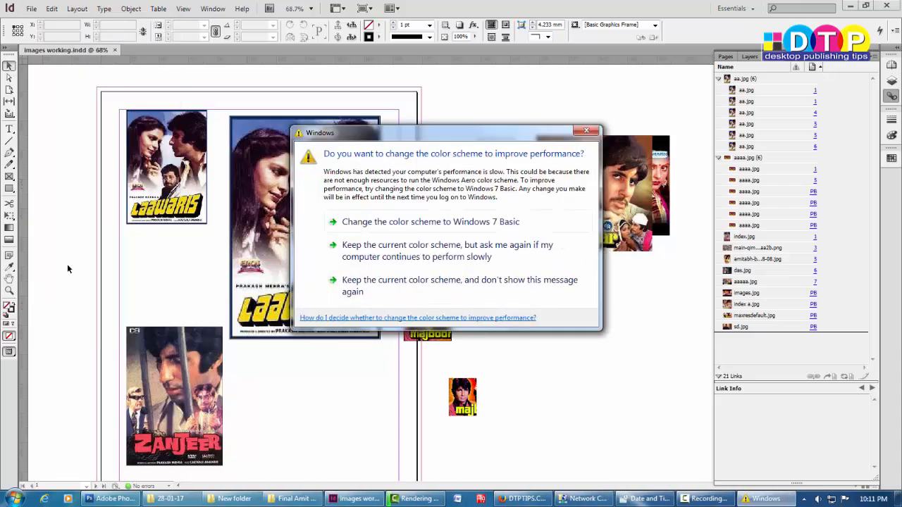
click(585, 131)
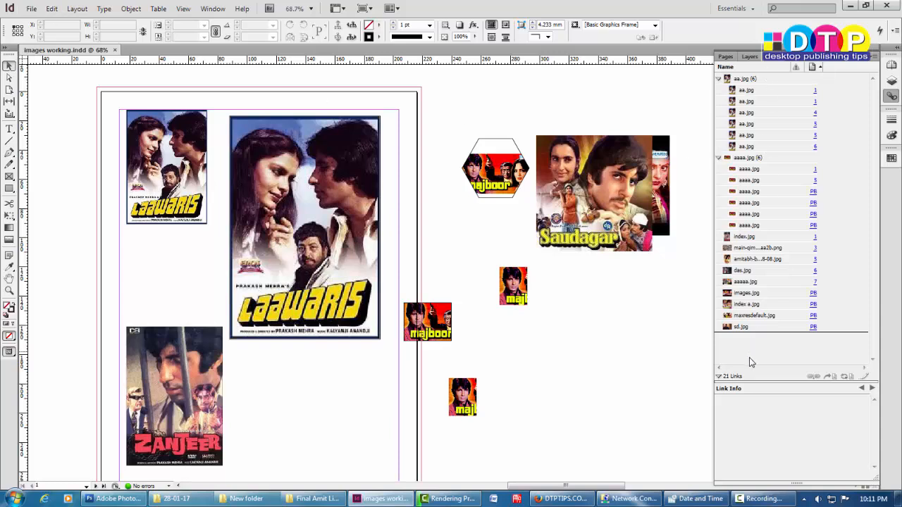
Narrow the Links panel, inspect the link information of the aa.jpg group and its first instance, and select the large Laawaris poster
drag(711, 348, 752, 346)
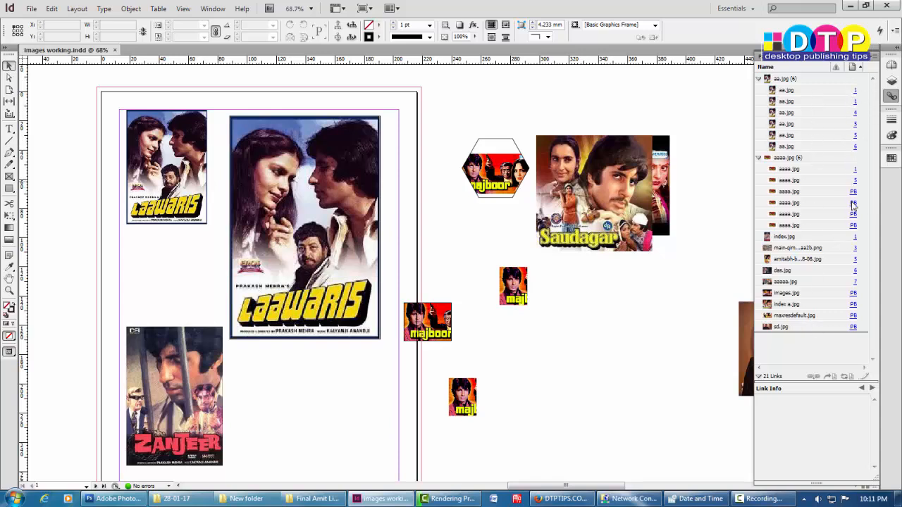
click(795, 93)
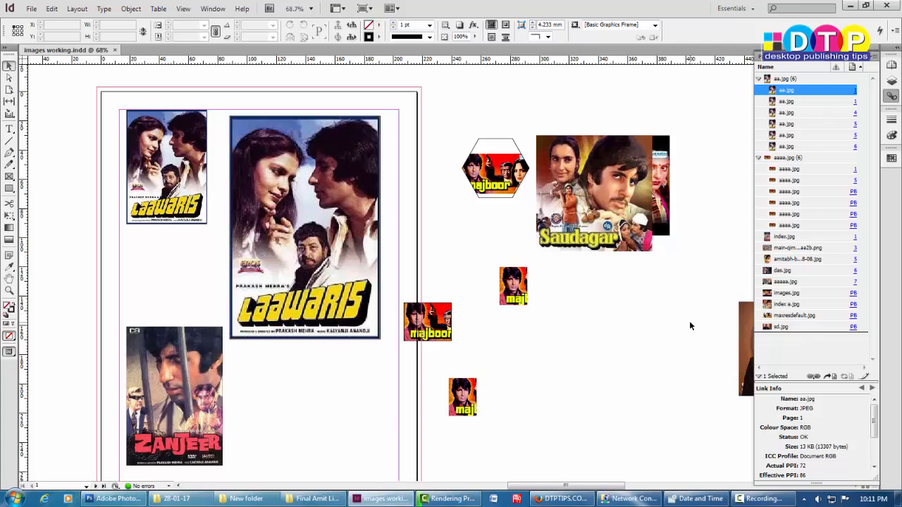
click(783, 80)
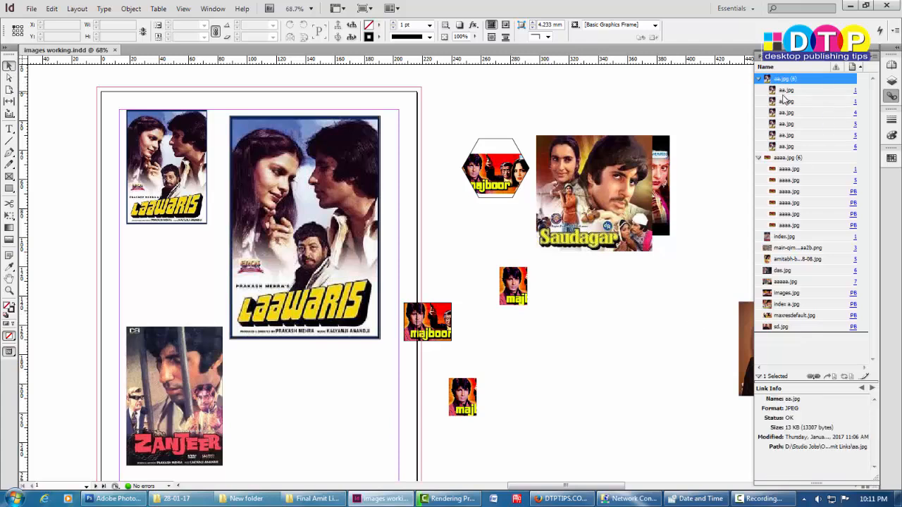
click(782, 94)
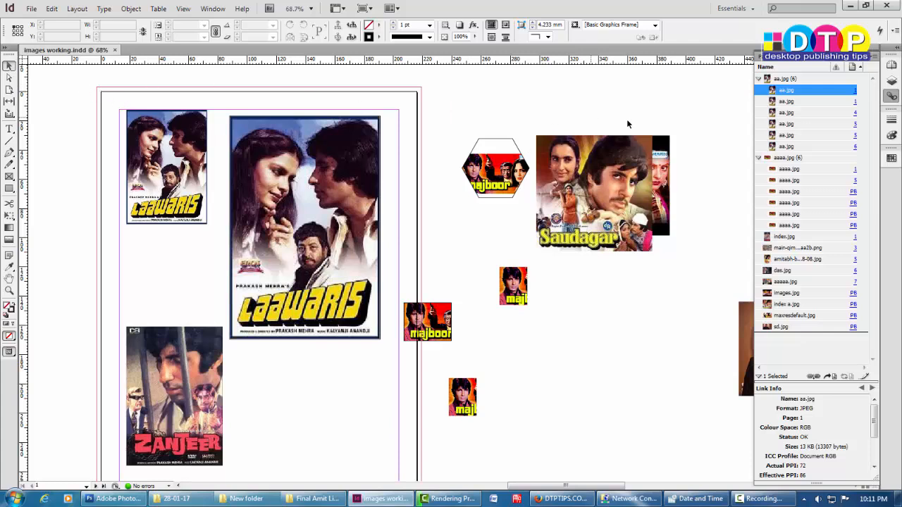
click(310, 186)
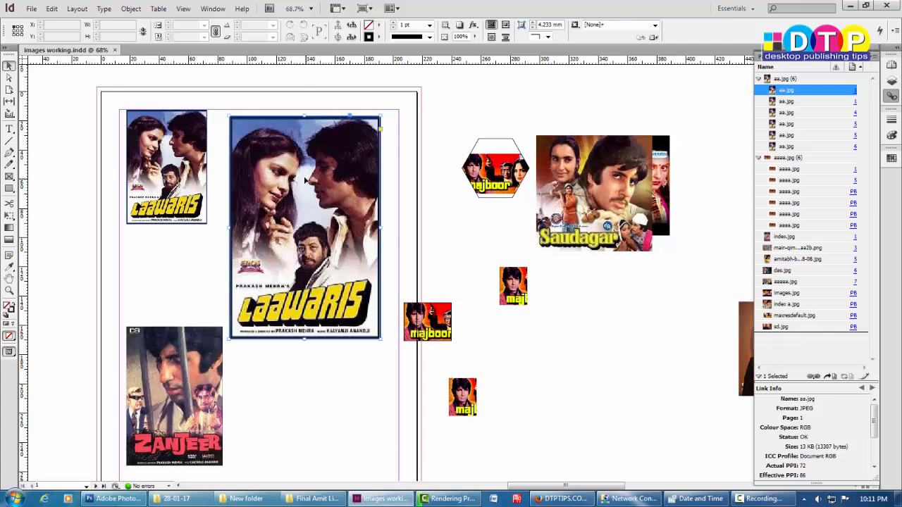
Review the link options for the second aa.jpg instance, look through the document's pages, and clear the selection
right_click(790, 103)
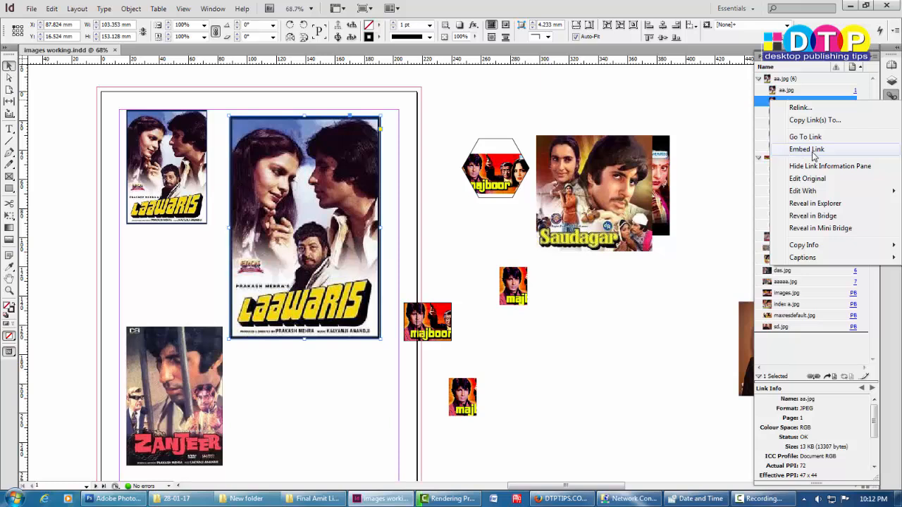
scroll(420, 281, down, 10)
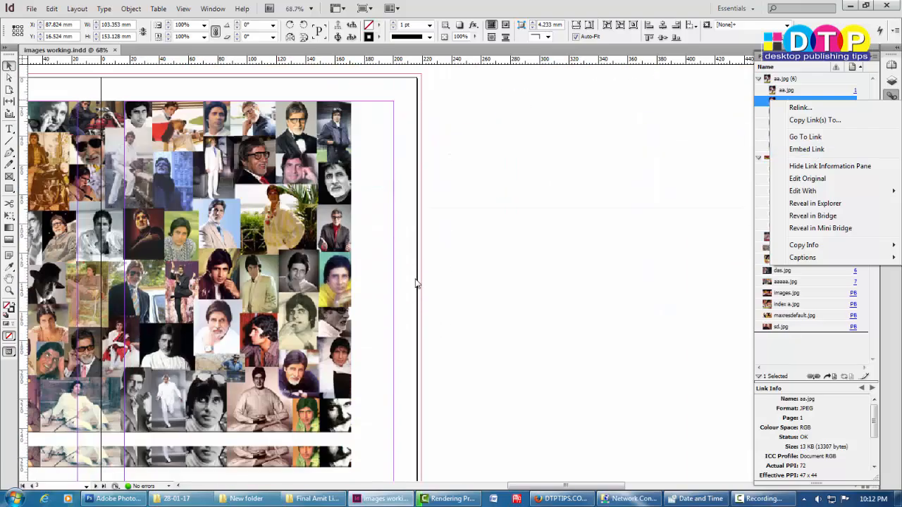
scroll(416, 282, down, 10)
scroll(495, 275, up, 8)
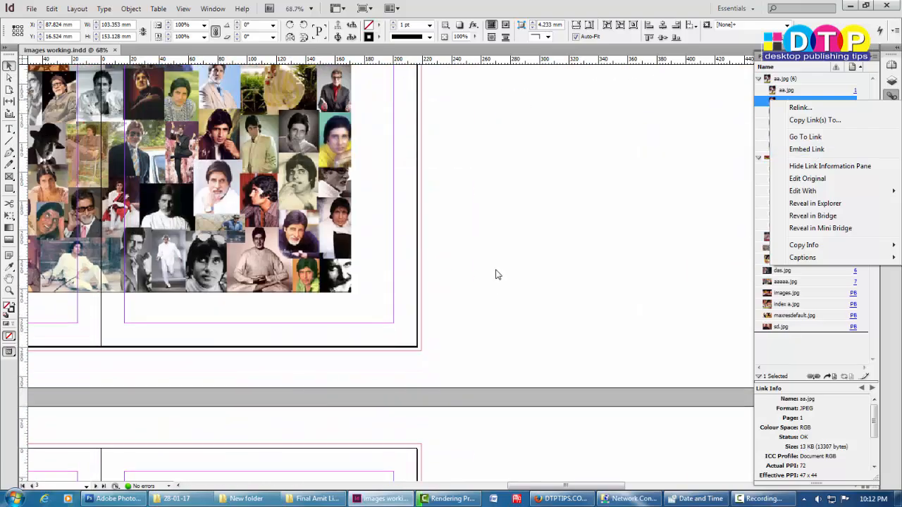
scroll(496, 275, up, 3)
scroll(495, 274, down, 10)
scroll(497, 268, up, 3)
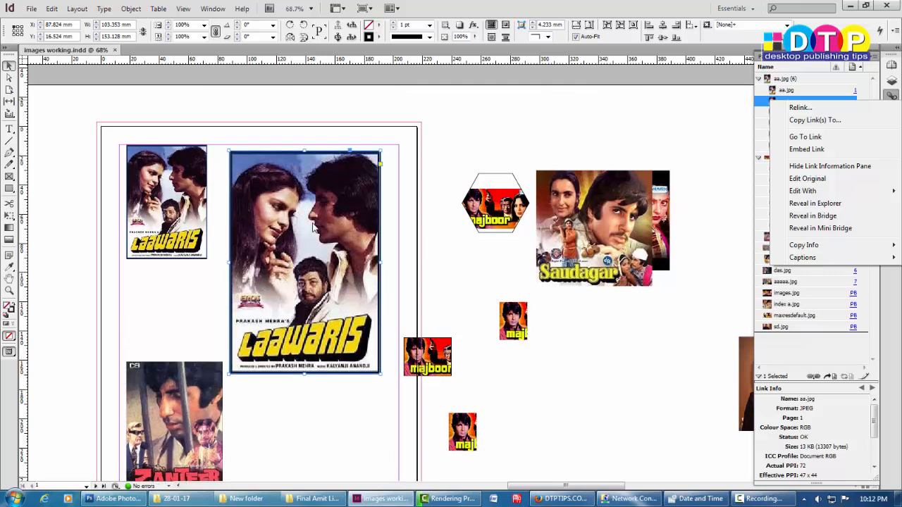
click(420, 200)
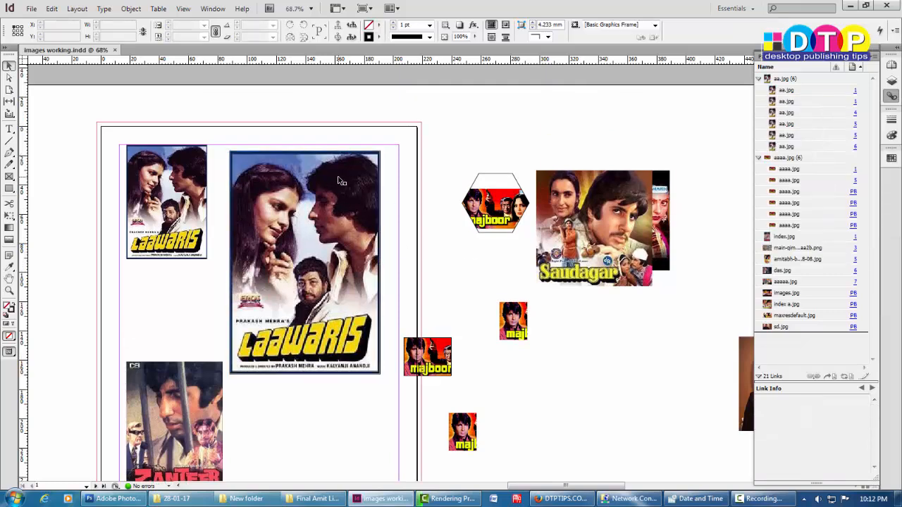
Move the large Laawaris poster to the page's upper-right margin corner and crop its frame to about 99.6 by 109.9 mm
drag(341, 181, 378, 166)
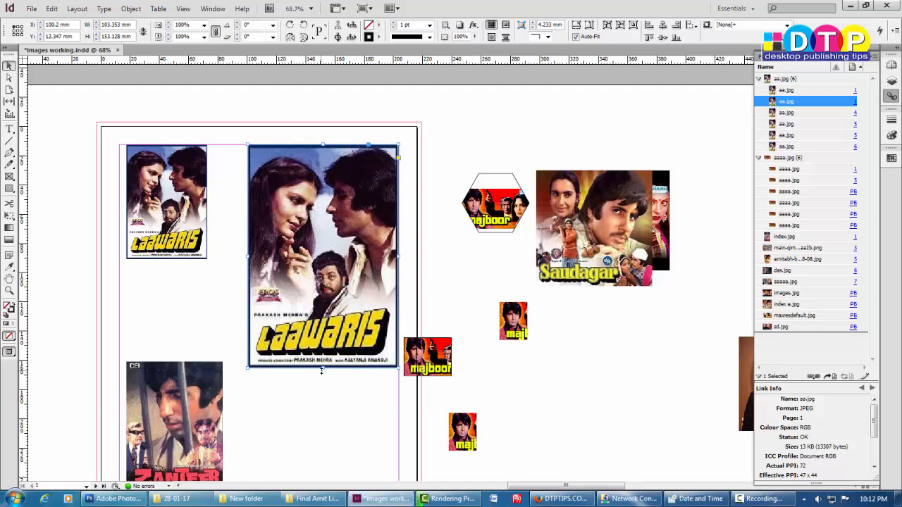
drag(321, 369, 361, 304)
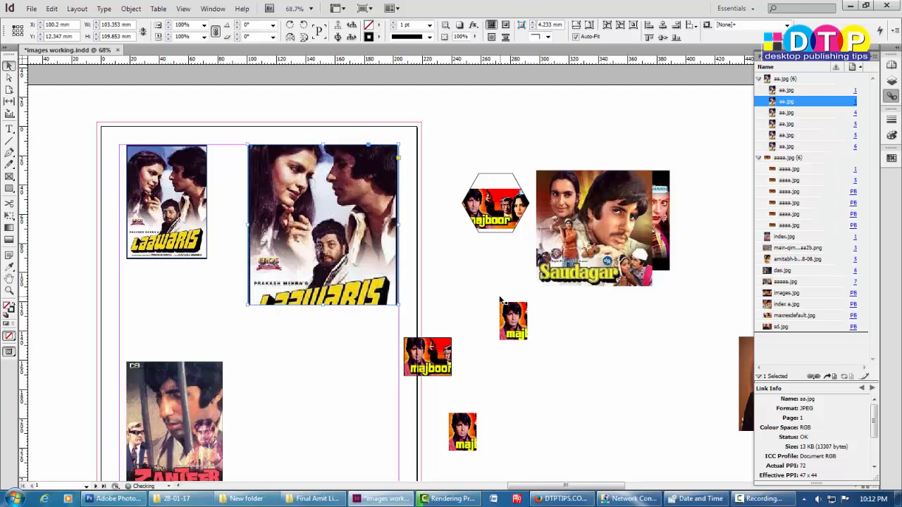
drag(248, 225, 253, 236)
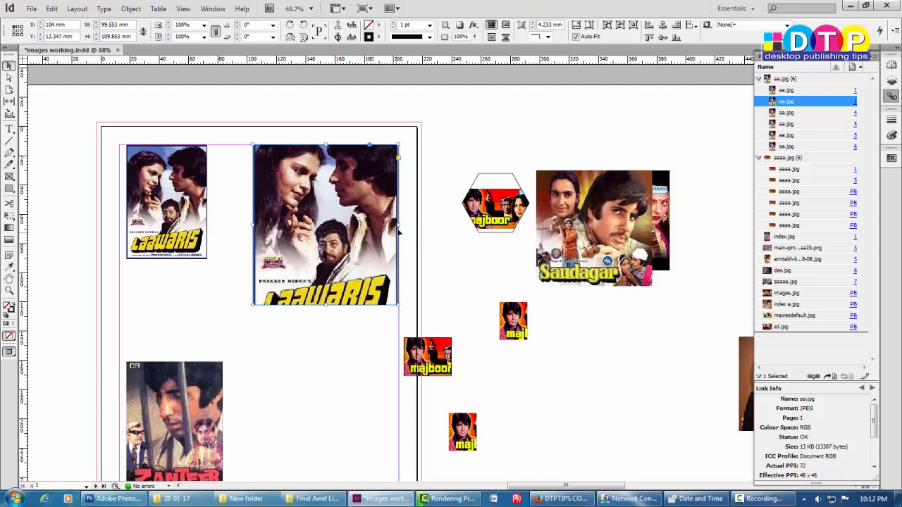
Embed the aa.jpg link of the large Laawaris poster and go to the embedded image in the layout
right_click(794, 103)
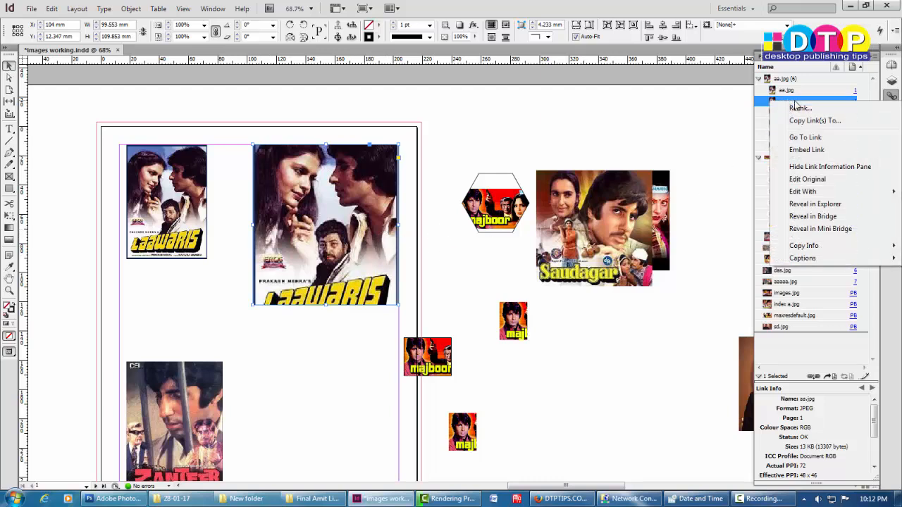
click(809, 151)
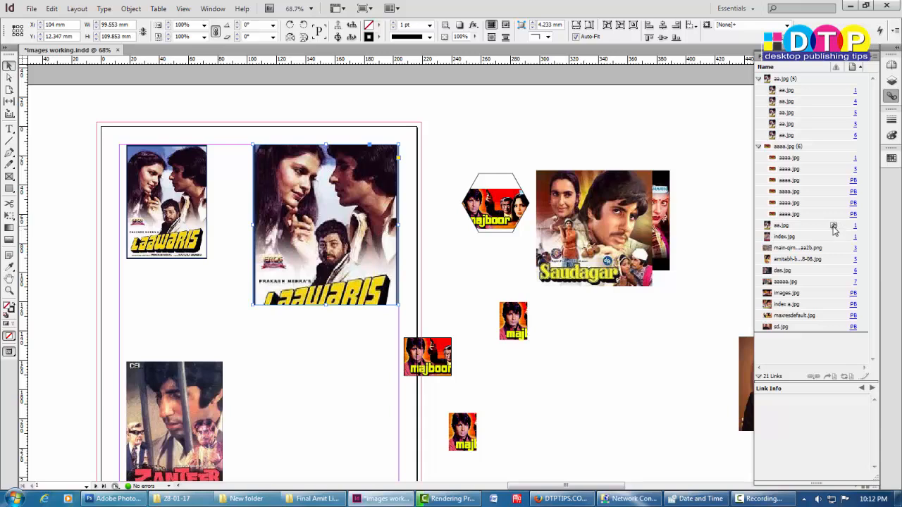
click(833, 227)
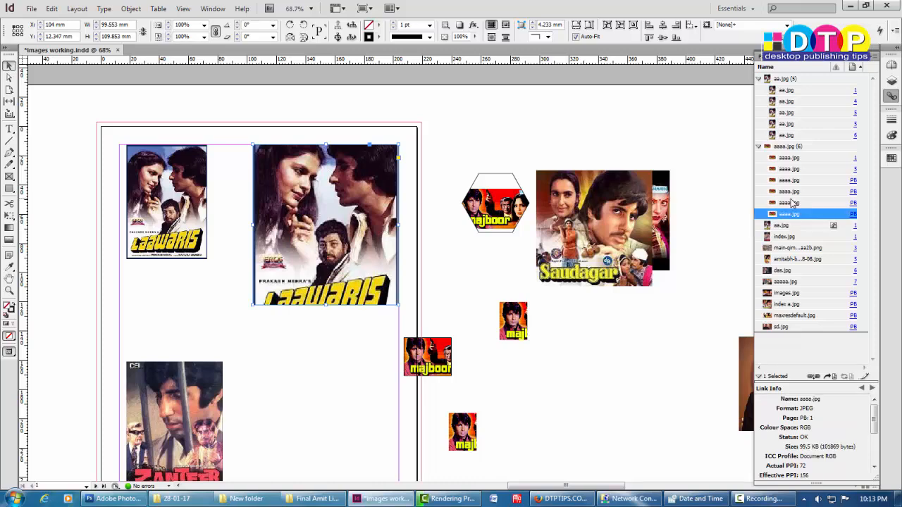
click(827, 376)
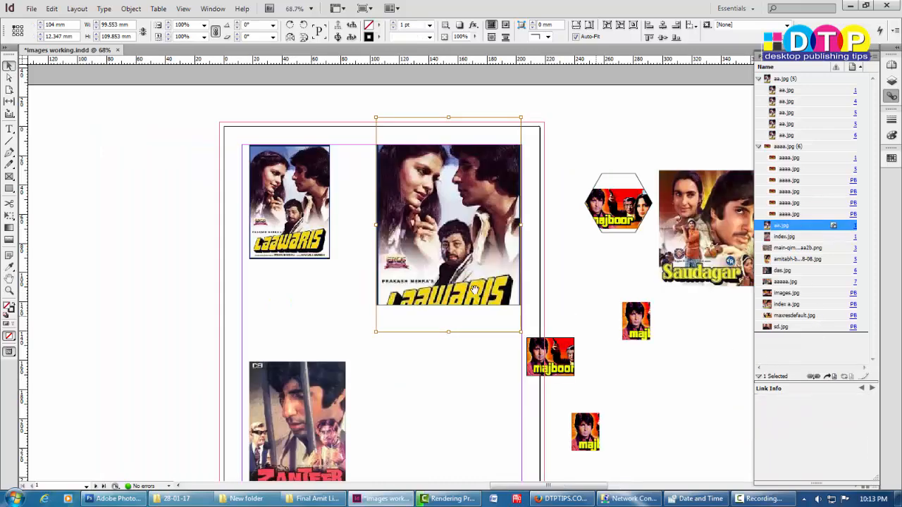
Examine the embedded aa.jpg's link information, including its status, dimensions and path, and compare it with an aaaa.jpg link
scroll(839, 433, down, 3)
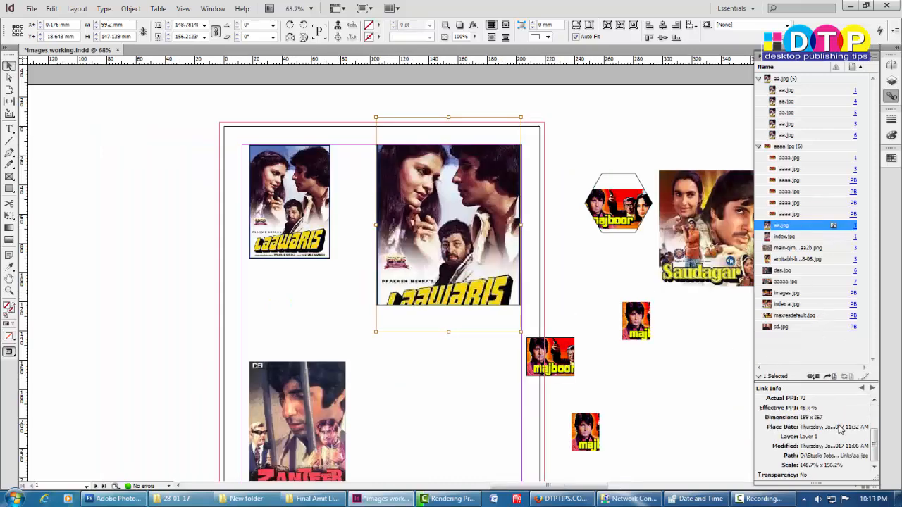
scroll(792, 426, up, 3)
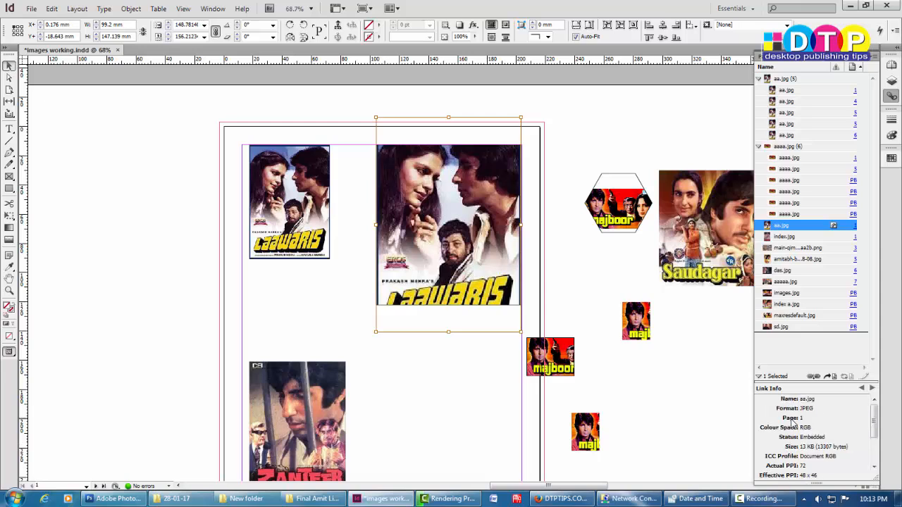
scroll(801, 429, down, 3)
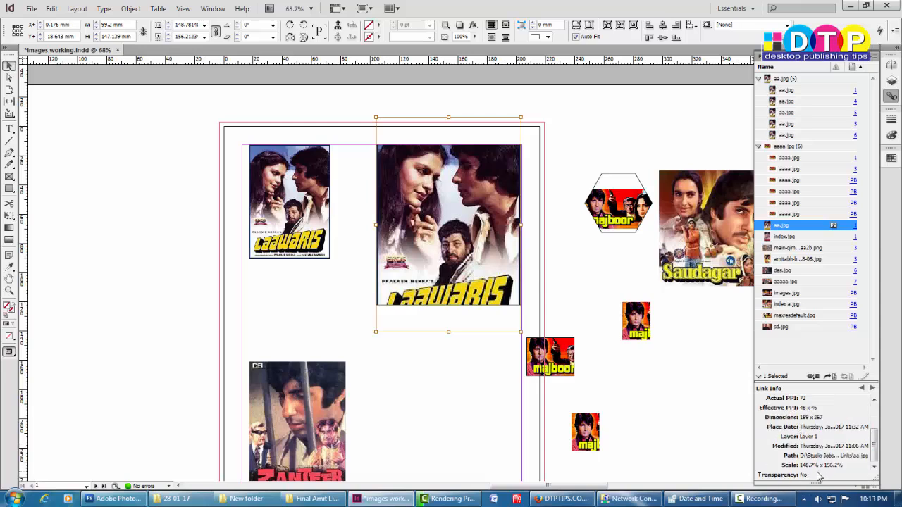
click(792, 226)
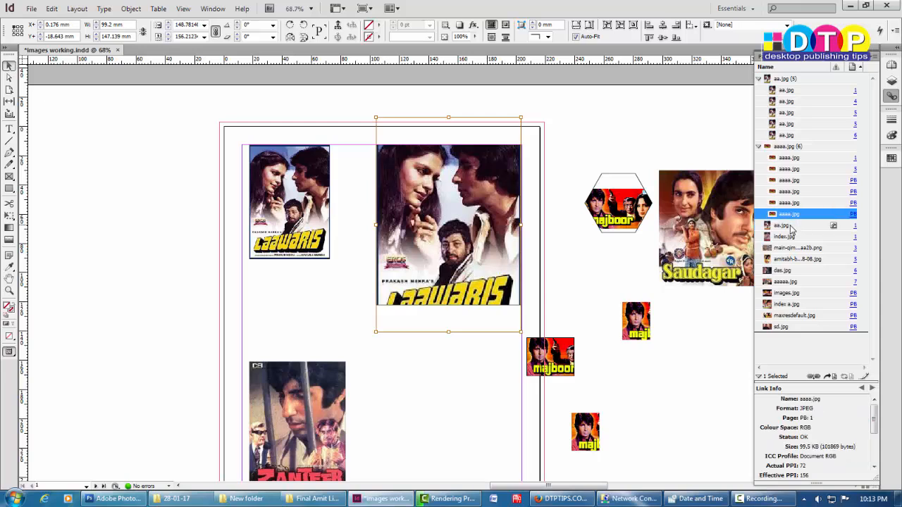
scroll(819, 456, down, 3)
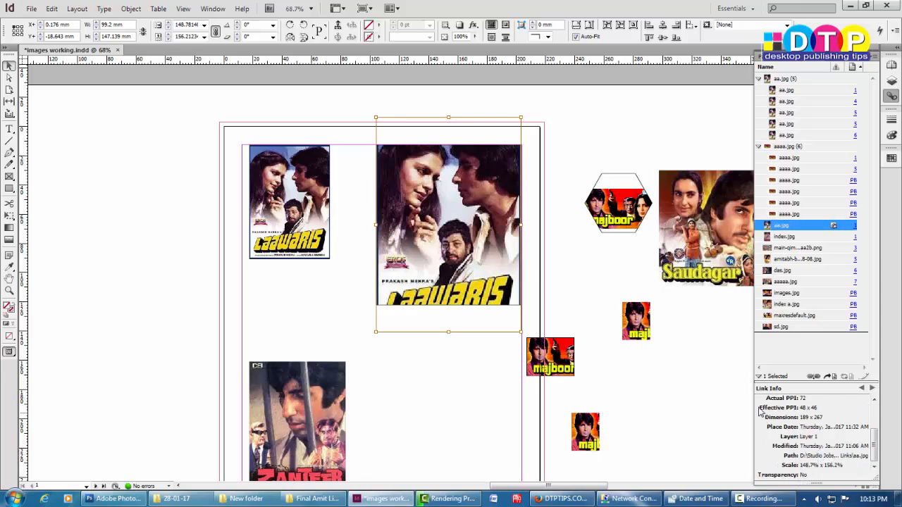
Clear the selection, widen the Links panel, and show the full file path of the embedded aa.jpg
drag(747, 392, 624, 400)
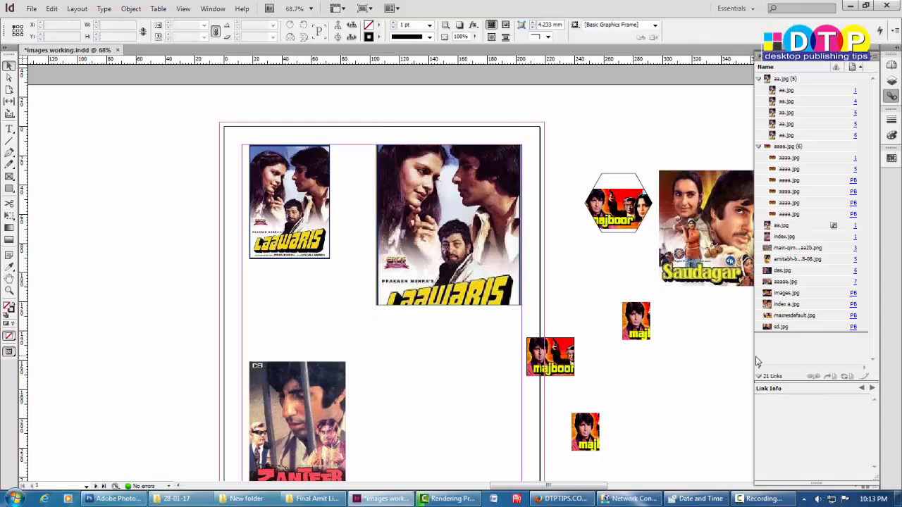
drag(758, 354, 633, 343)
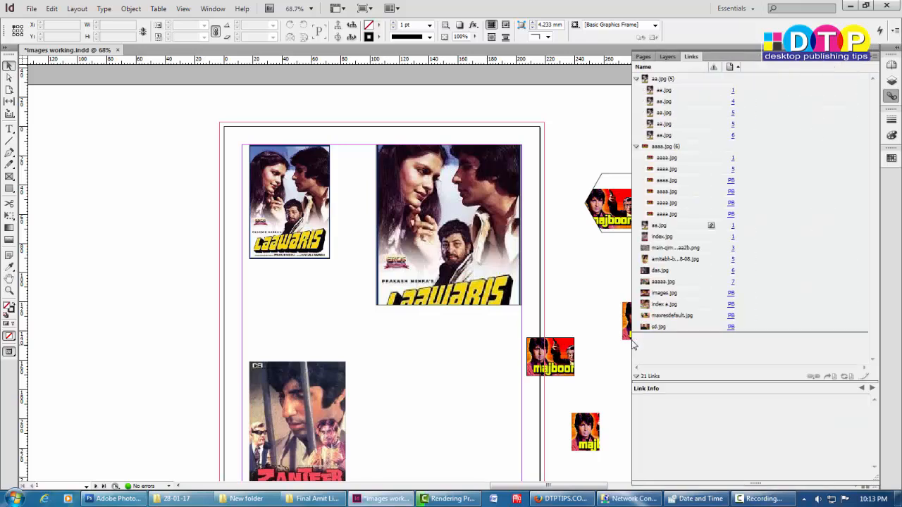
click(685, 227)
scroll(779, 455, down, 3)
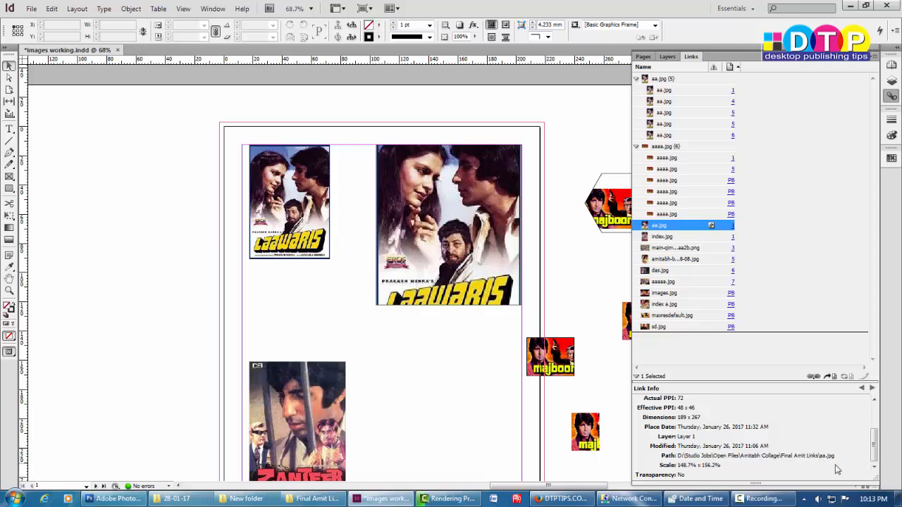
Try to unembed aa.jpg without linking to the original file, and cancel at the folder selection
right_click(672, 225)
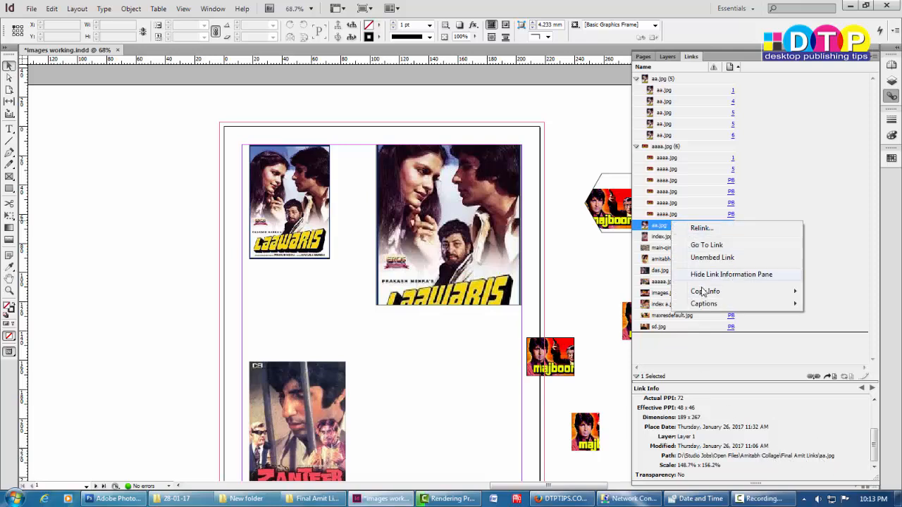
mouse_move(714, 295)
click(726, 259)
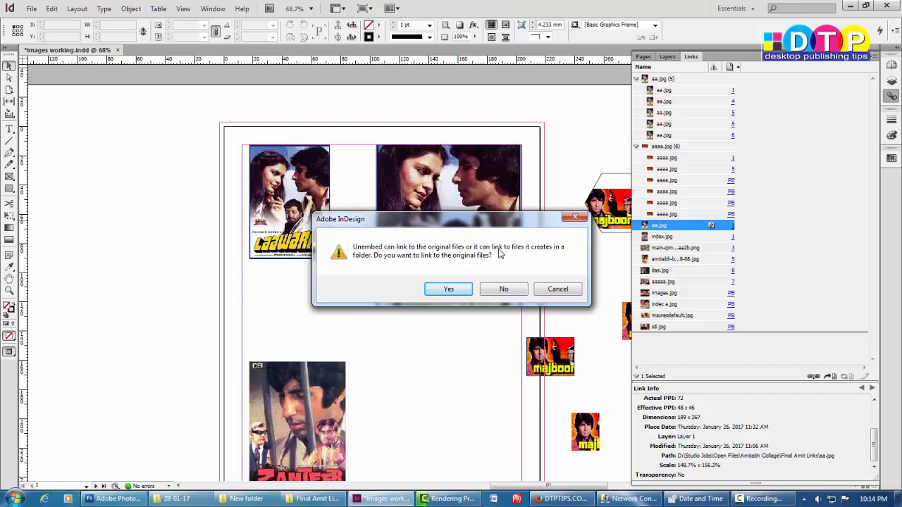
click(503, 289)
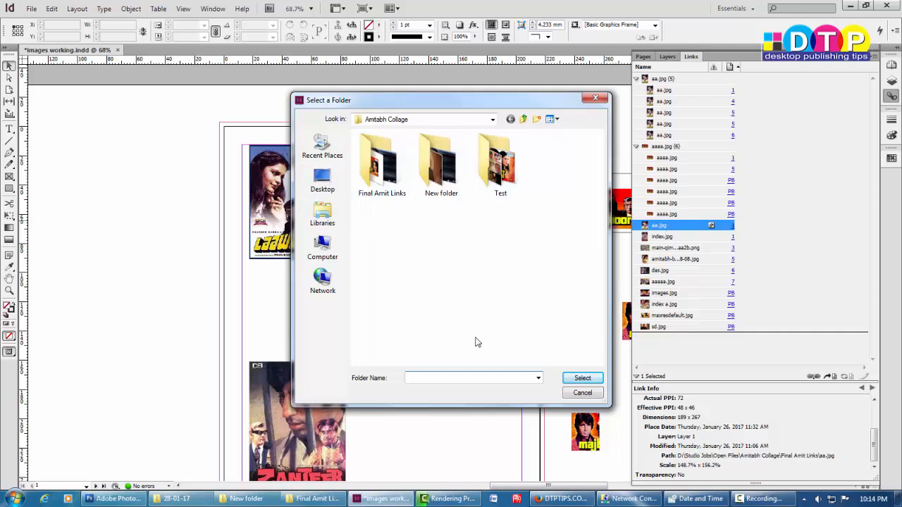
click(596, 393)
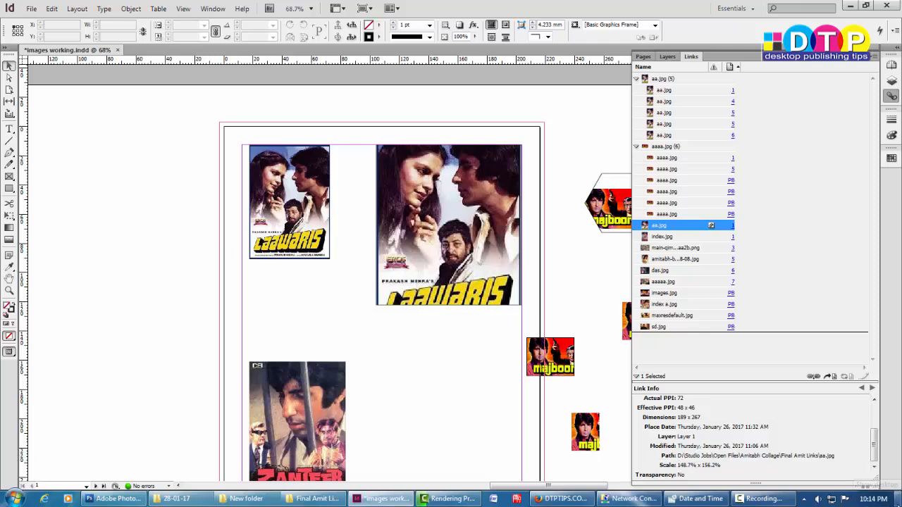
Switch to Microsoft Word and insert amitabh-bachchan-movie-list-m-r08-08.jpg from the Final Amit Links folder into a new document
click(24, 498)
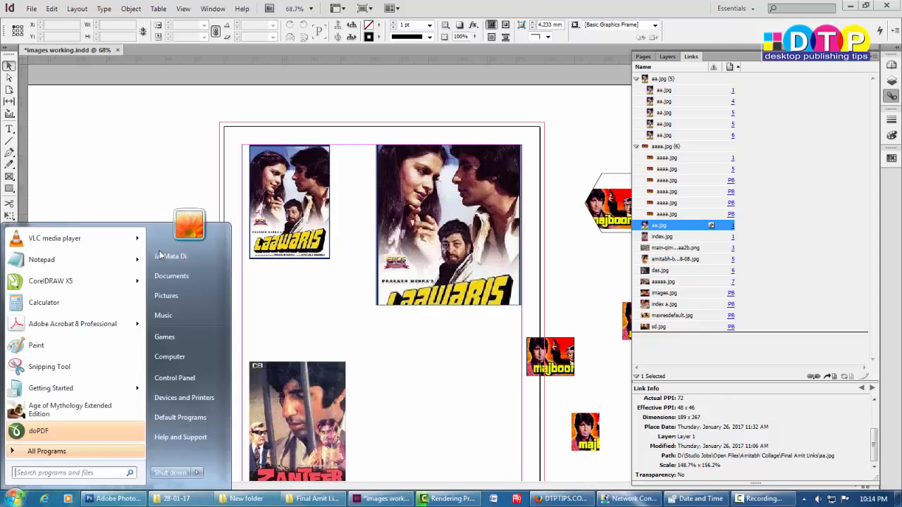
click(496, 499)
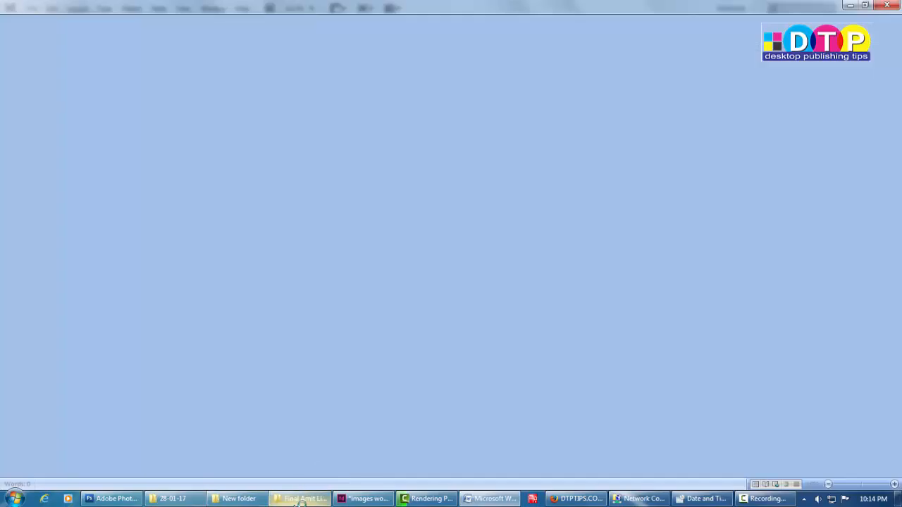
click(301, 499)
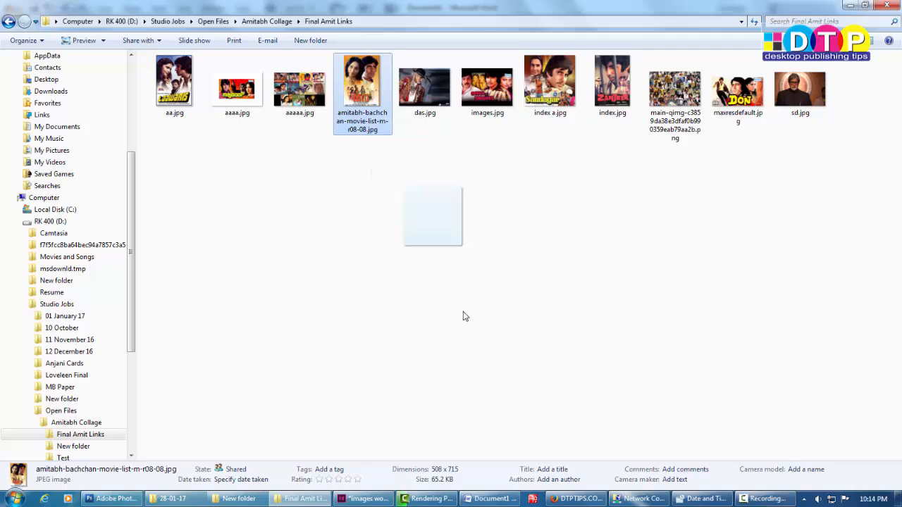
drag(463, 316, 356, 252)
scroll(569, 246, down, 2)
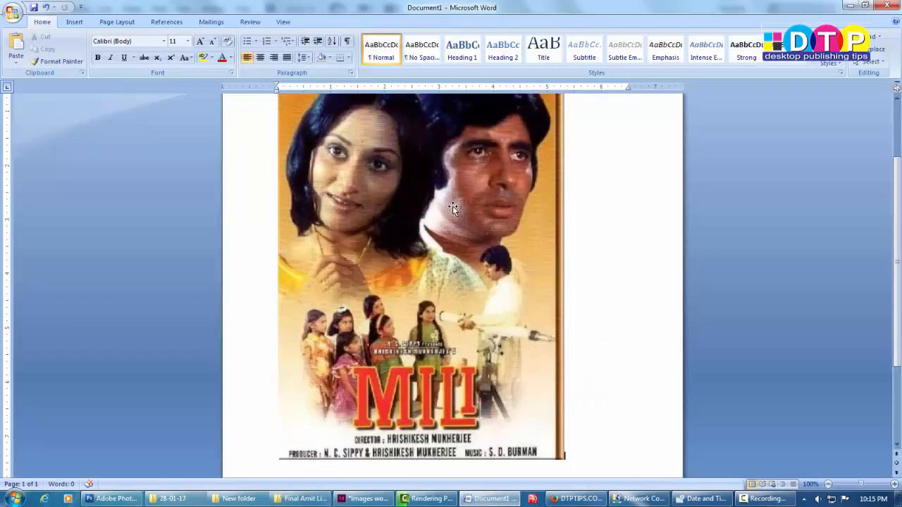
Save the Word document with the embedded Mili poster to the Desktop as test in Word Document (*.docx) format
key(ctrl+s)
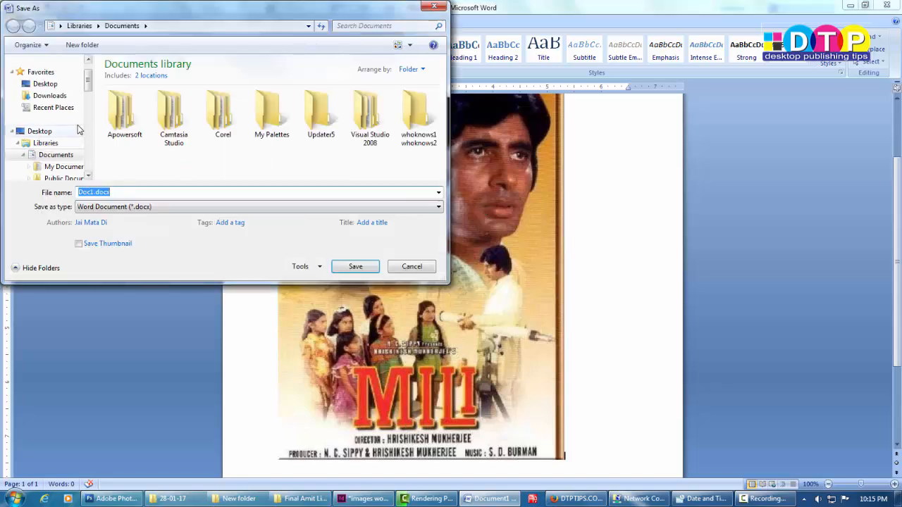
scroll(79, 129, up, 1)
click(44, 119)
click(45, 112)
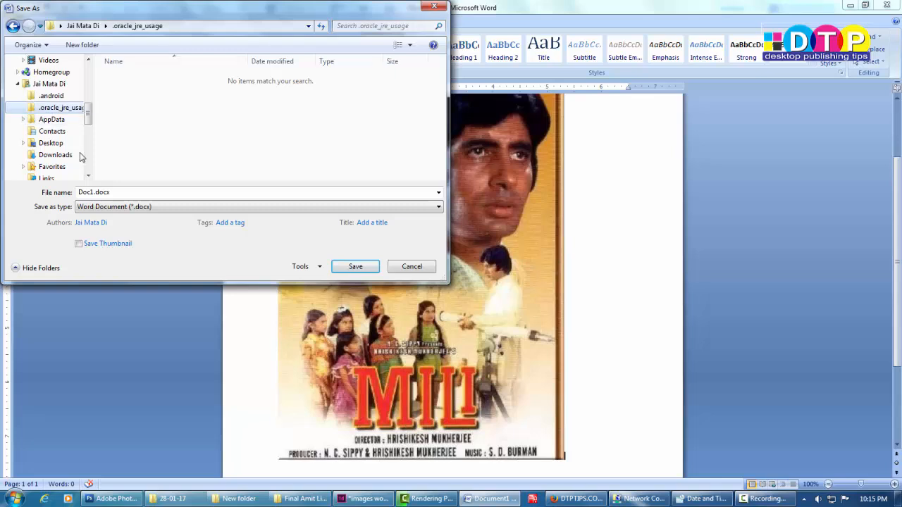
scroll(71, 141, up, 5)
click(45, 84)
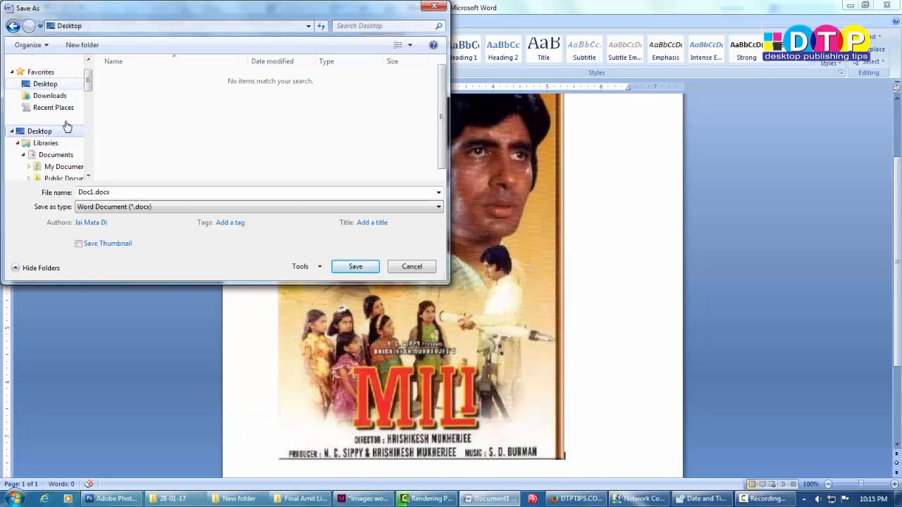
click(133, 192)
text(tes)
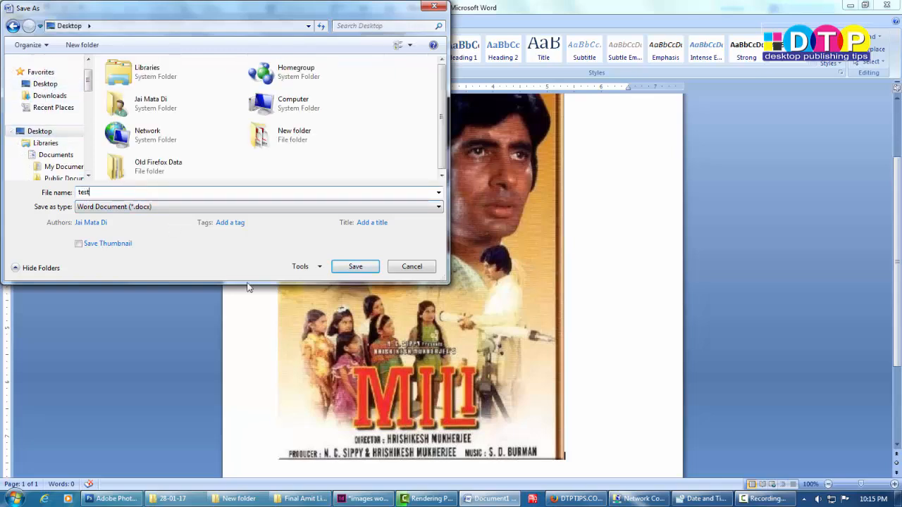
text(t)
click(358, 267)
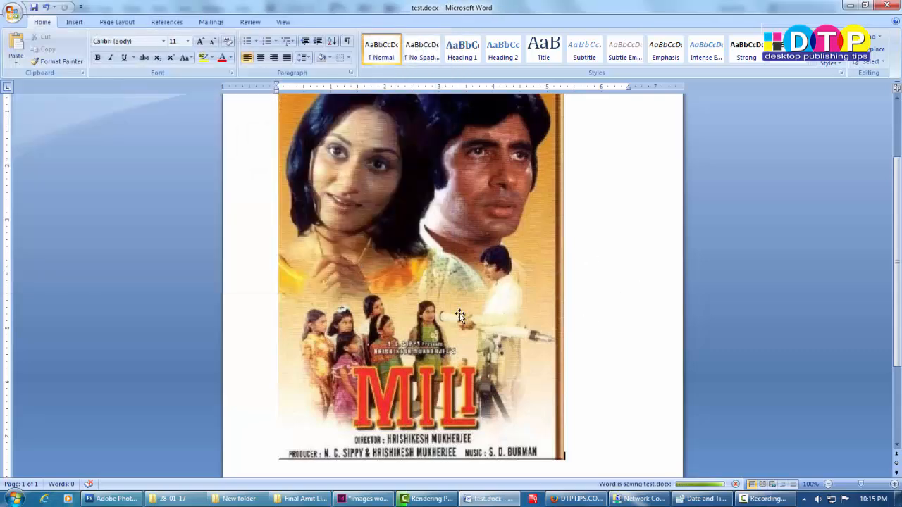
Look over the saved document, close Word, and switch back to the images working document in InDesign
scroll(599, 261, up, 2)
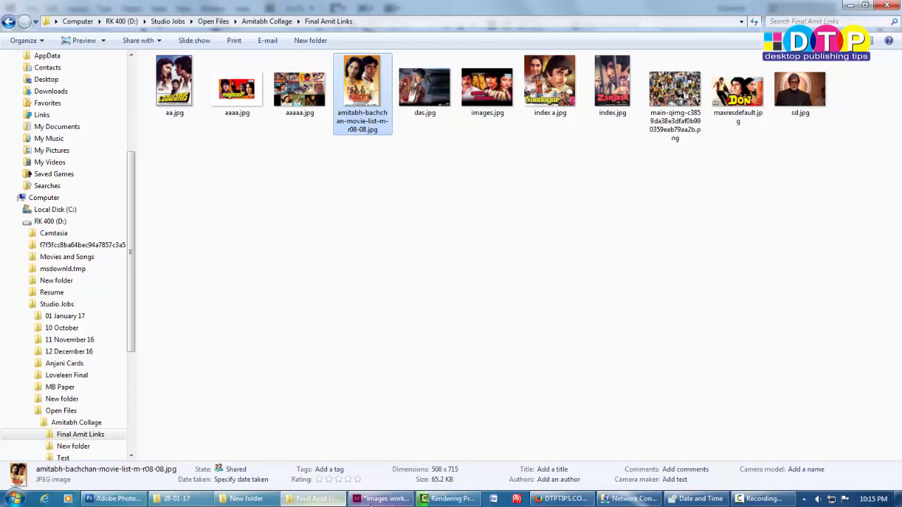
click(381, 499)
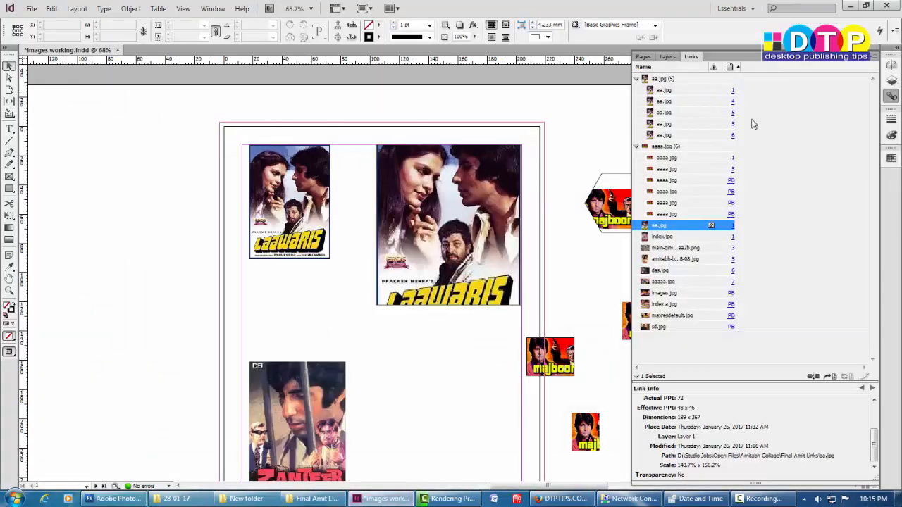
Place the test Word document from the desktop into the InDesign document, starting on the pasteboard beside page 1
click(666, 191)
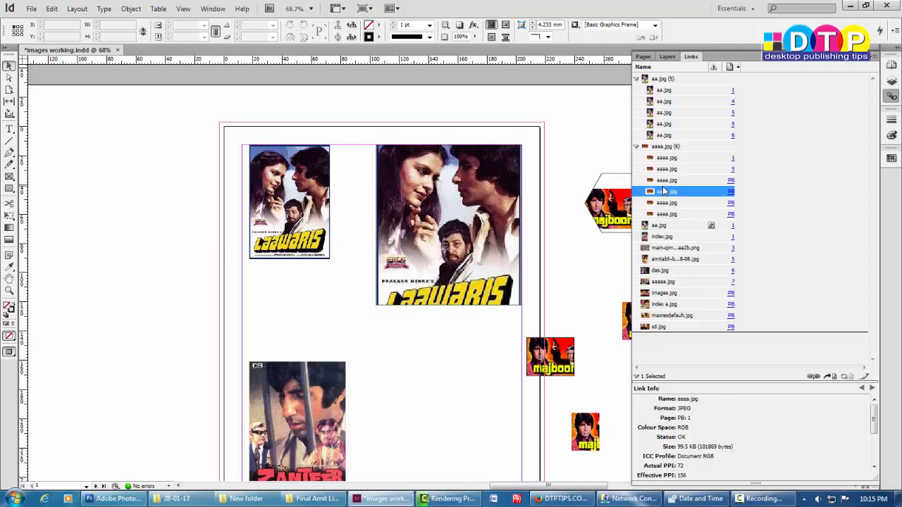
right_click(666, 192)
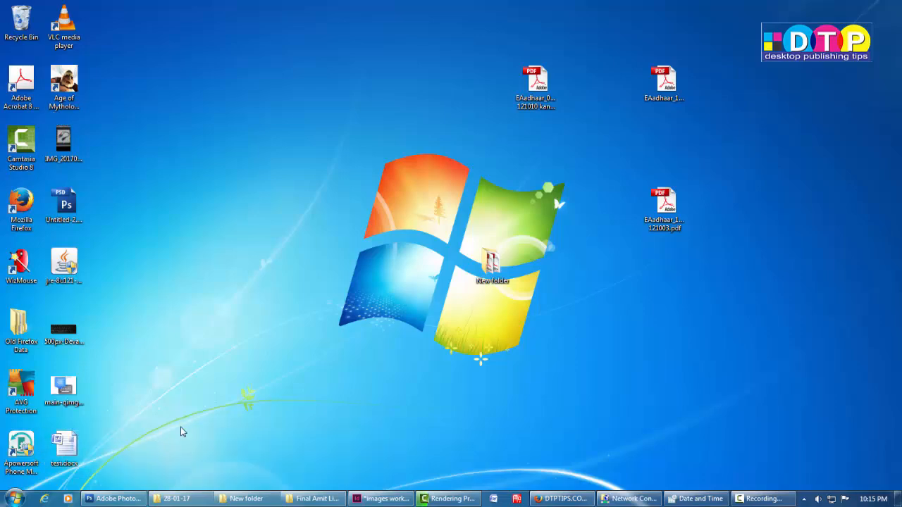
drag(64, 436, 101, 182)
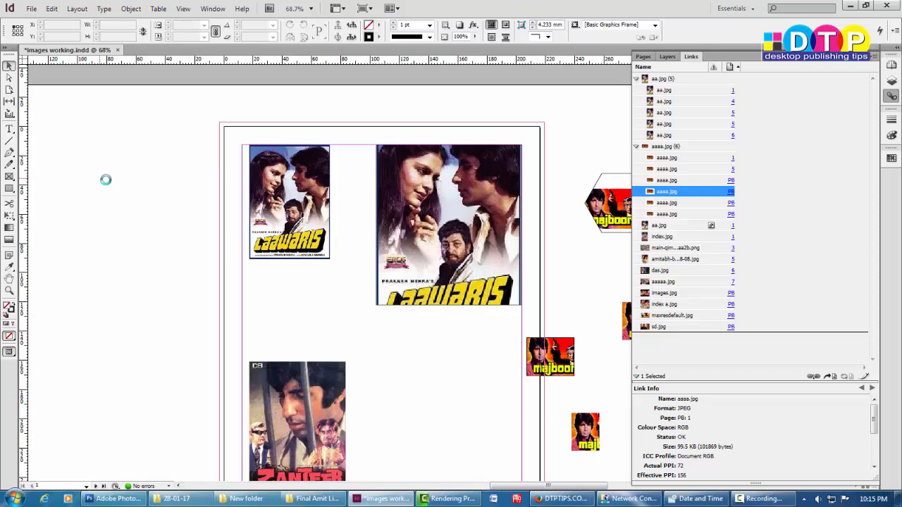
click(62, 125)
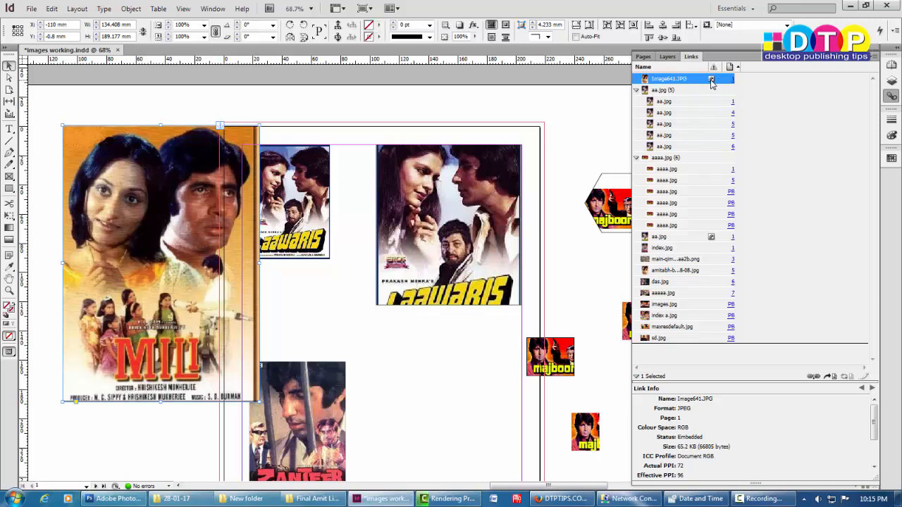
Move the text frame holding the Mili poster onto the pasteboard clear of page 1 and widen it to about 241.5 mm
scroll(212, 221, left, 2)
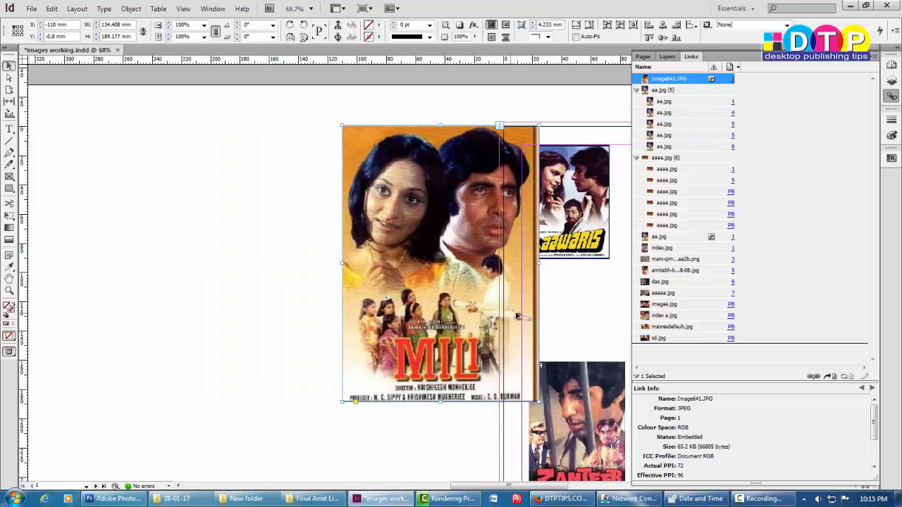
click(580, 297)
drag(580, 299, 278, 278)
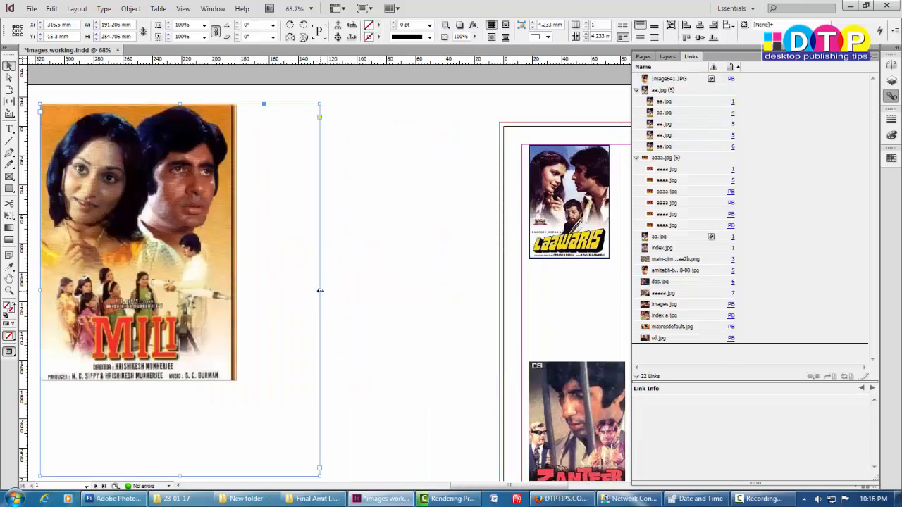
drag(320, 291, 393, 290)
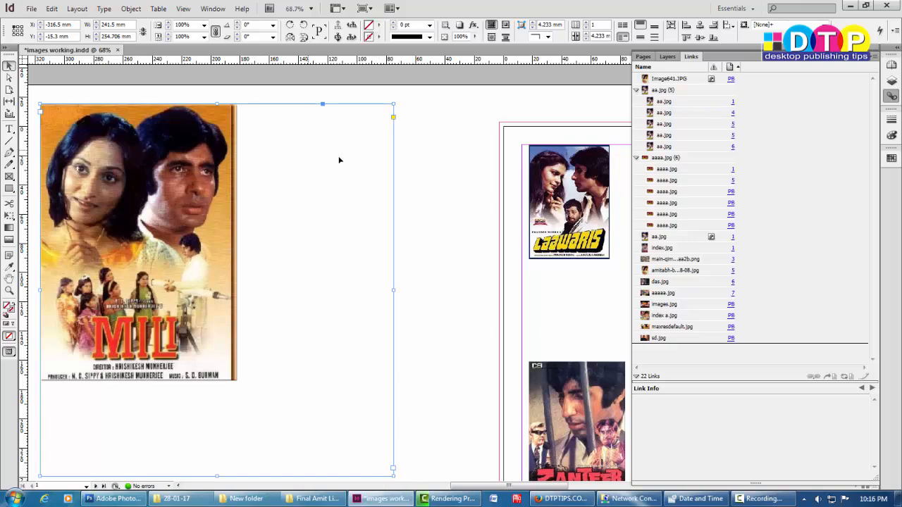
Remove the text frame around the embedded Mili poster and keep the poster as a standalone image over page 1
click(219, 183)
key(Delete)
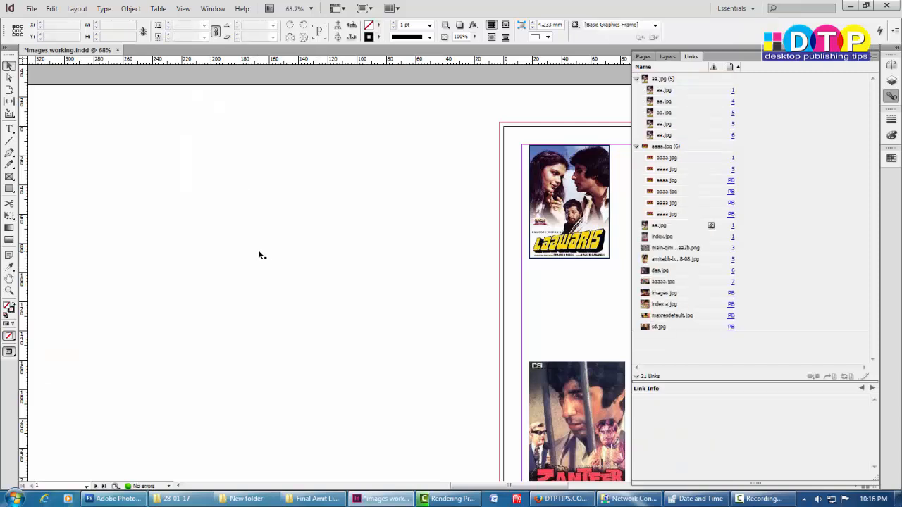
key(ctrl+z)
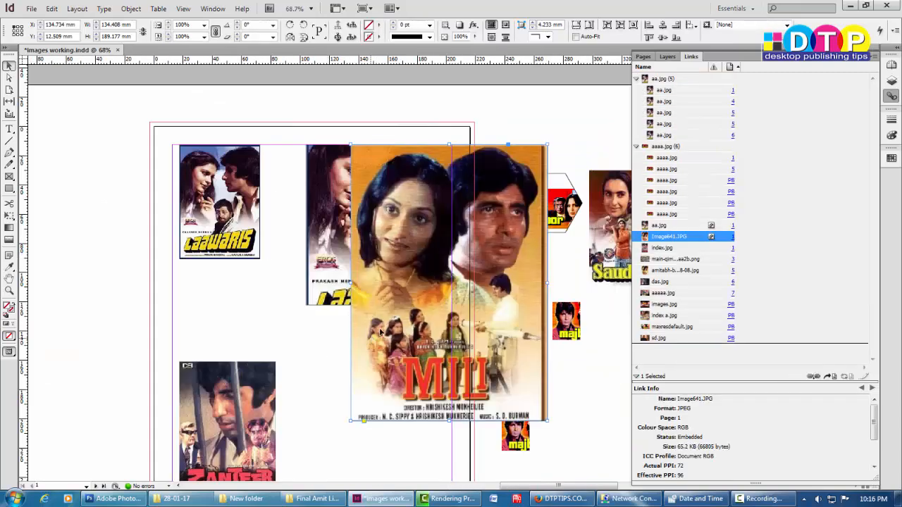
key(ctrl+z)
Try to unembed Image641.JPG without linking to the original file, cancel at the folder selection, and select the first aa.jpg link
right_click(680, 236)
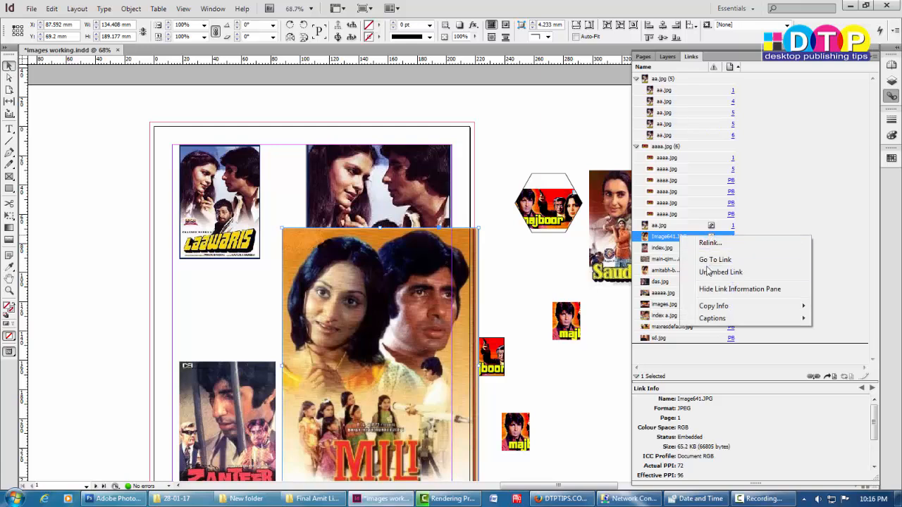
click(718, 272)
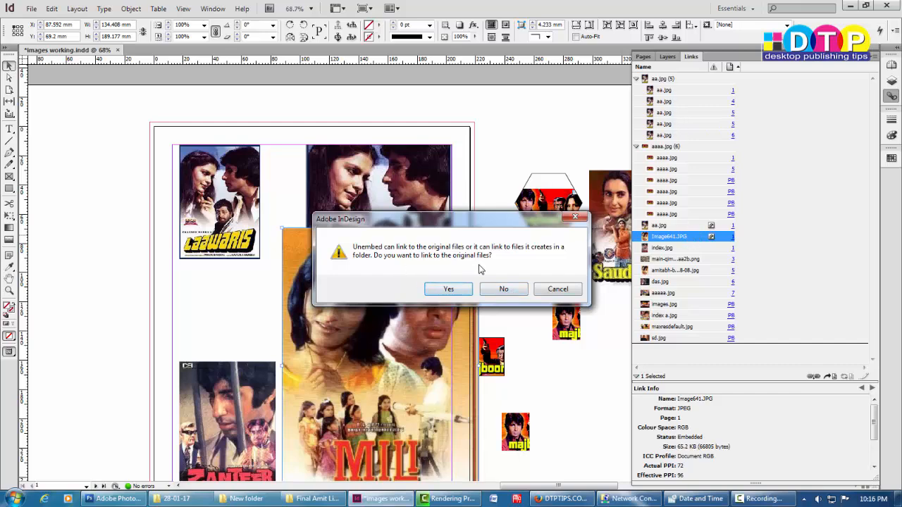
click(501, 289)
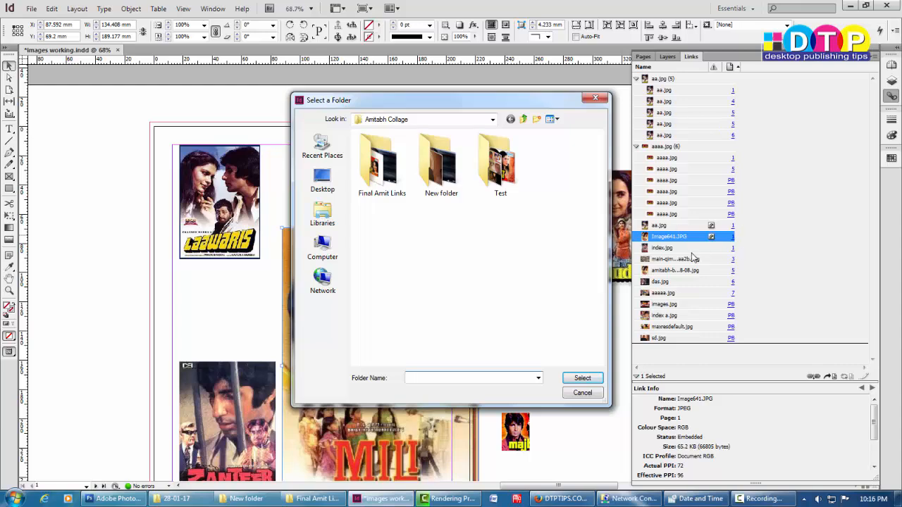
click(582, 392)
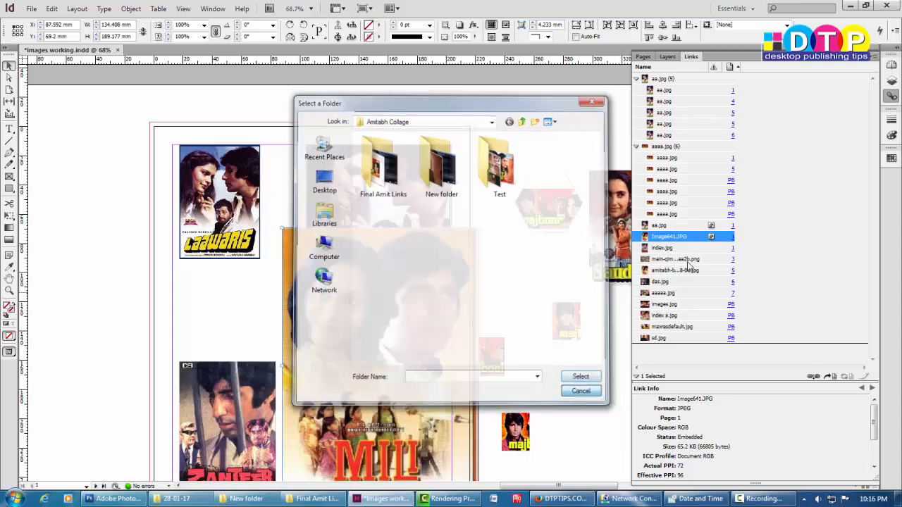
click(670, 91)
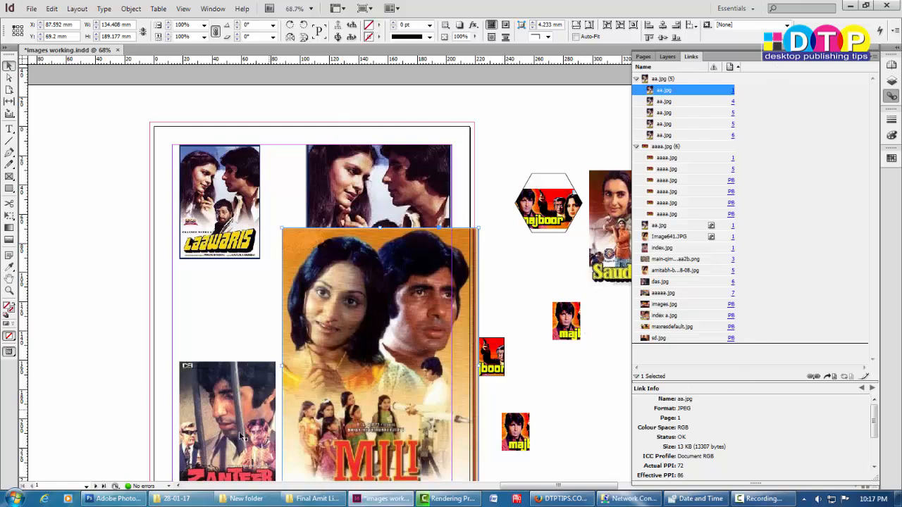
Switch to Firefox and look over the YouTube results for desktop publishing tips and the DTPTIPS.COM channel, then open its videos
click(549, 502)
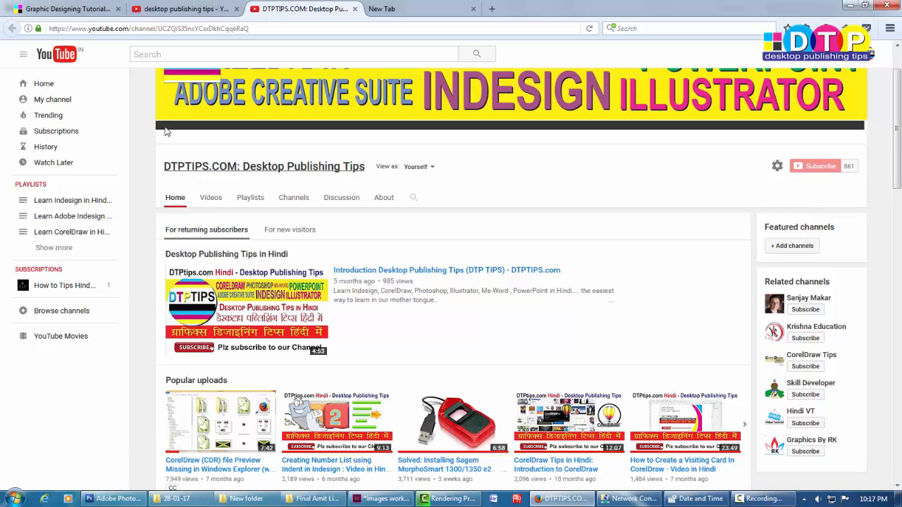
click(170, 11)
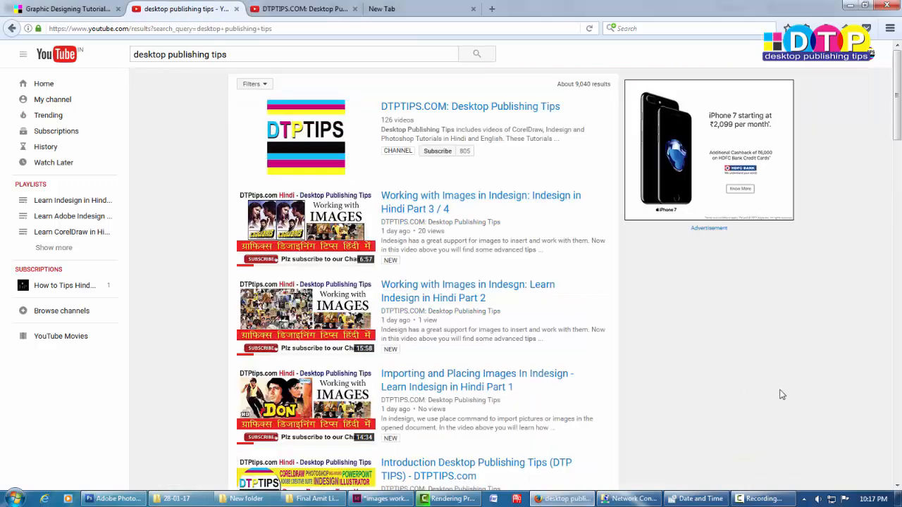
click(133, 58)
click(290, 10)
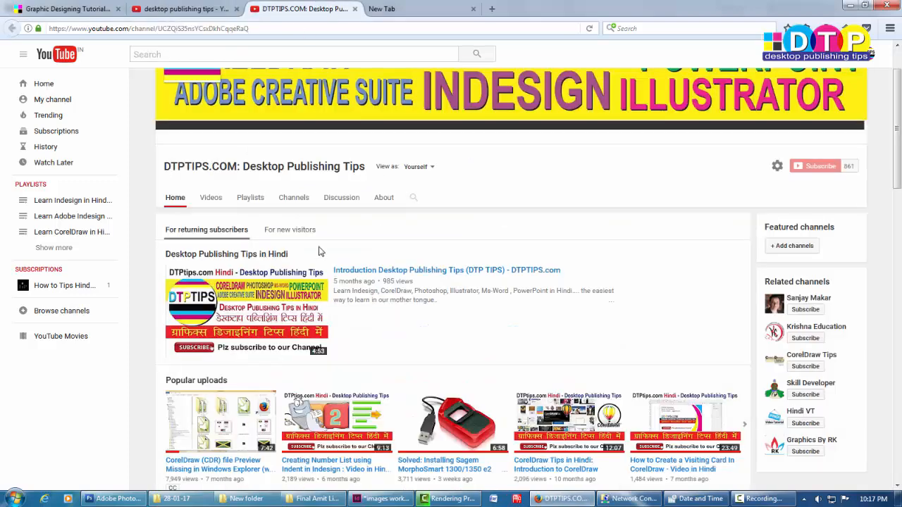
scroll(247, 360, down, 2)
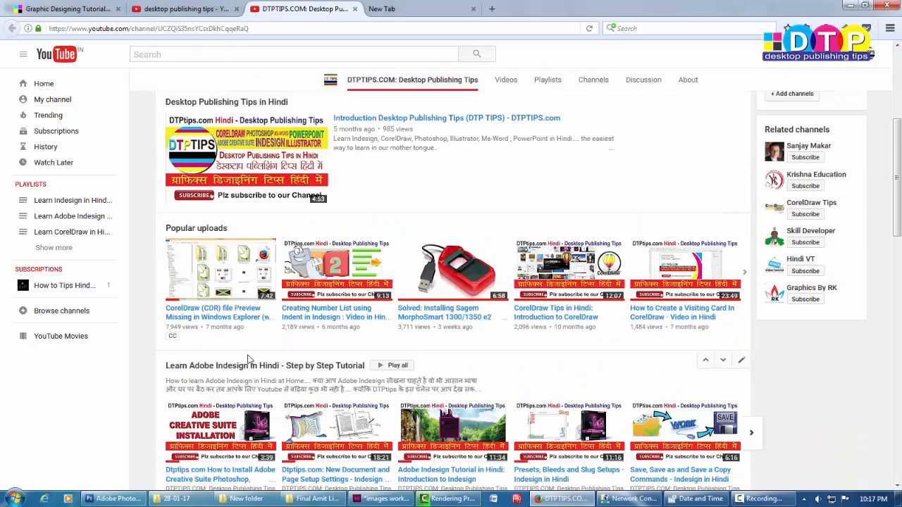
scroll(279, 204, up, 2)
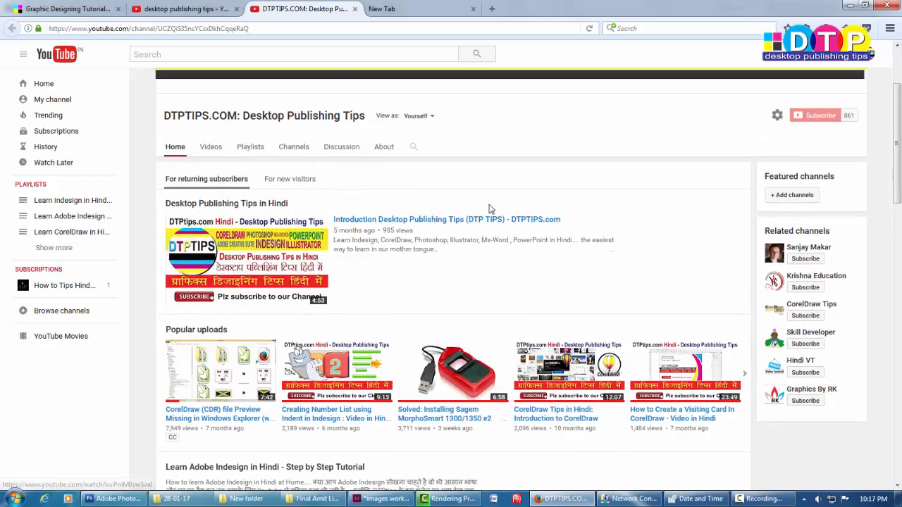
click(210, 149)
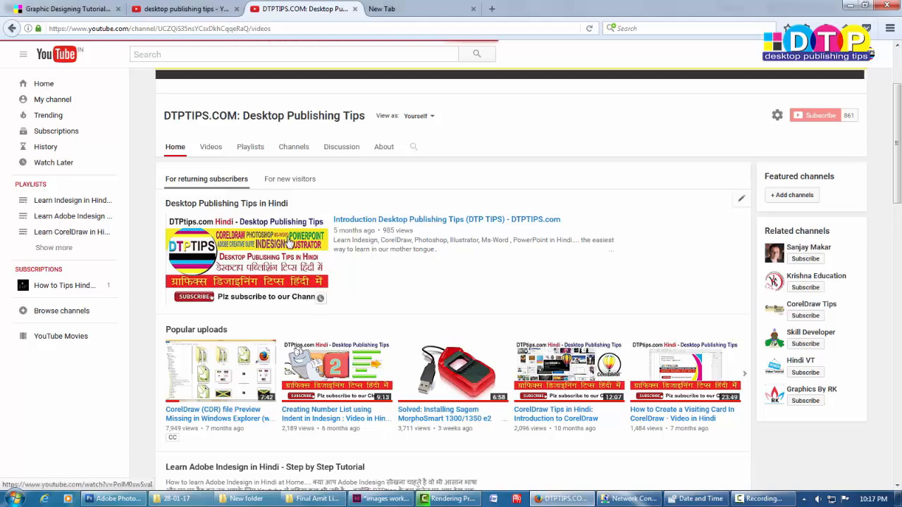
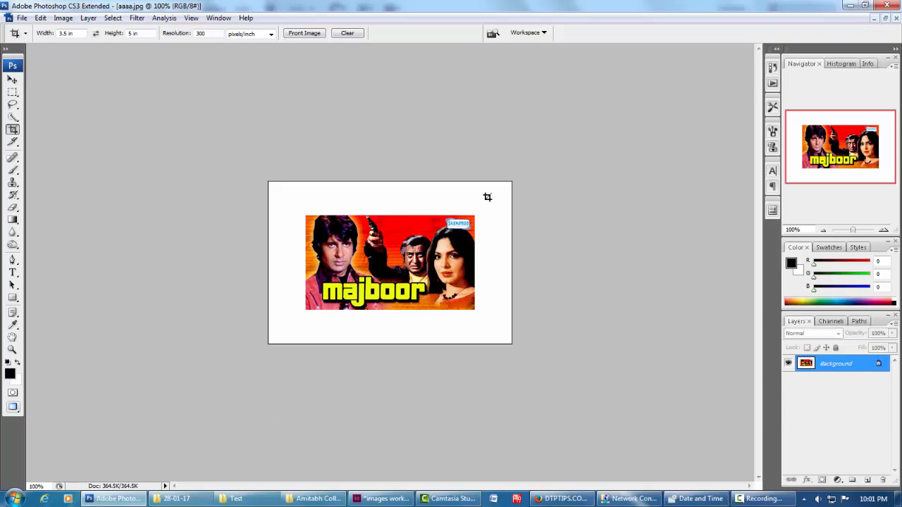
Switch to InDesign and update the modified aaaa.jpg link of the Majboor image on page 5
click(384, 499)
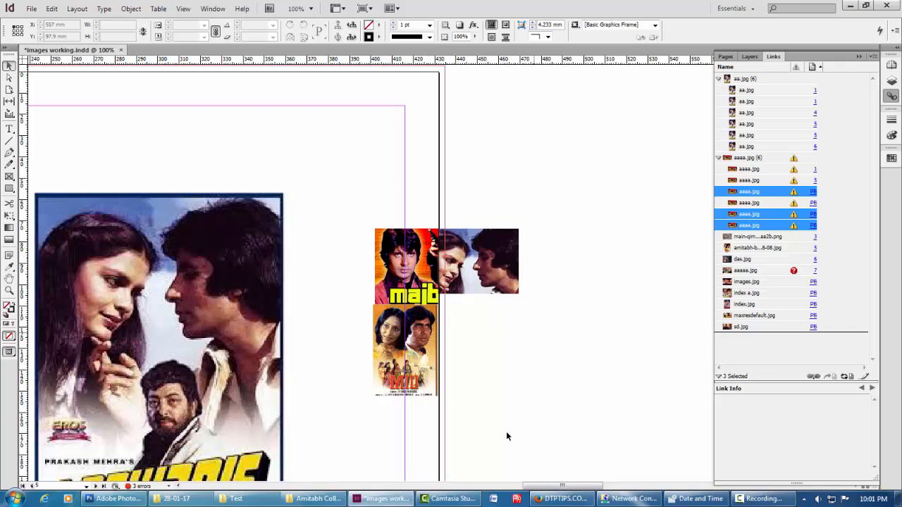
click(115, 499)
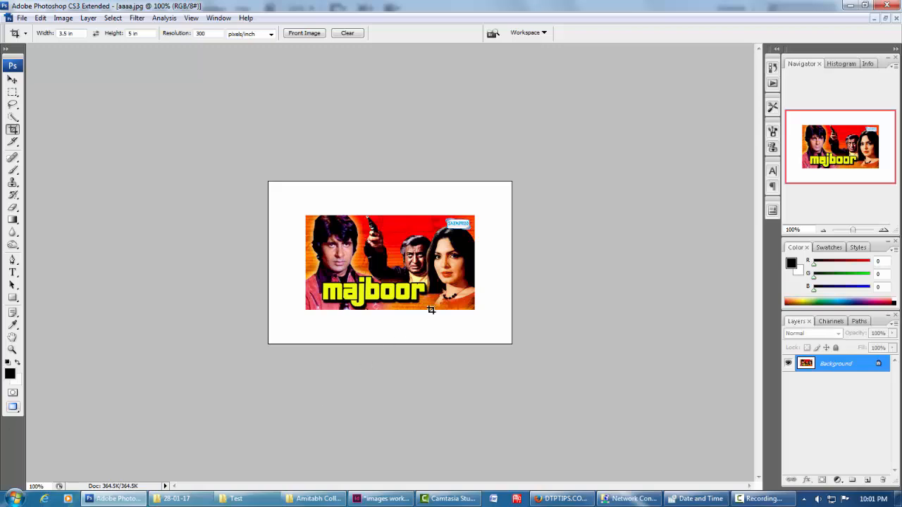
click(380, 499)
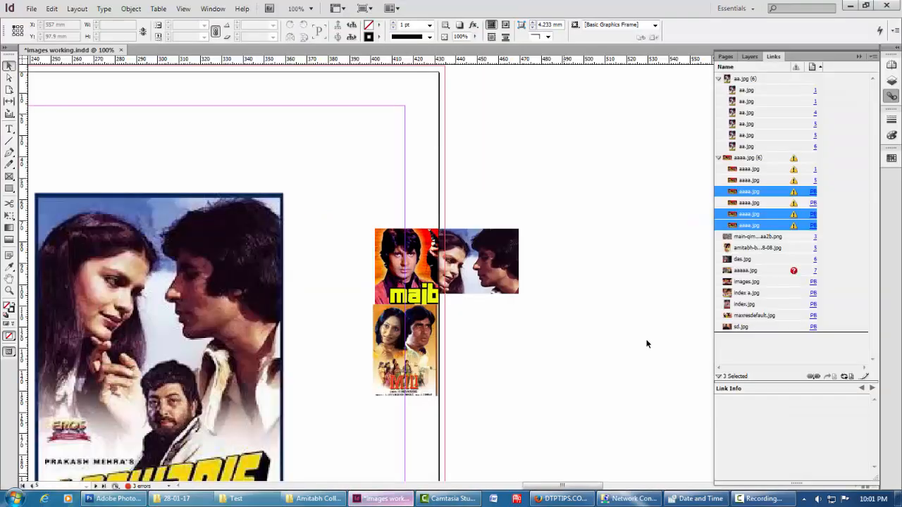
click(412, 255)
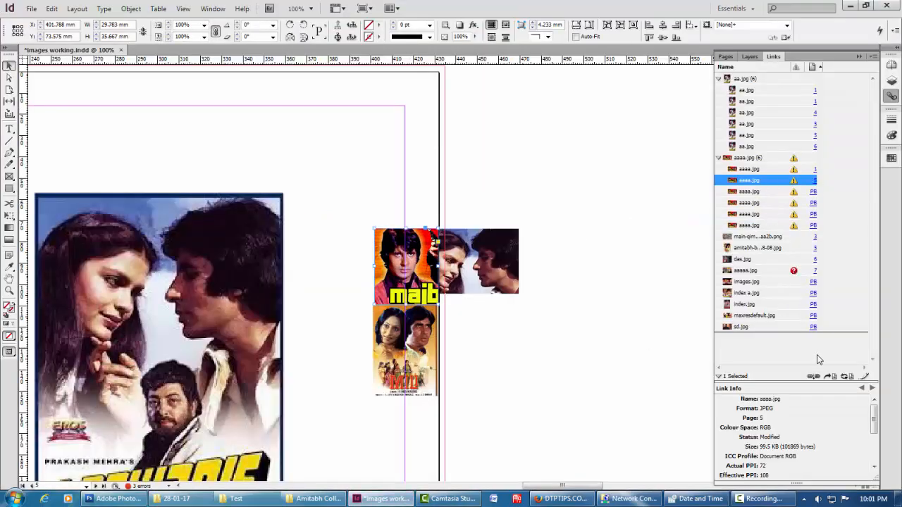
click(844, 376)
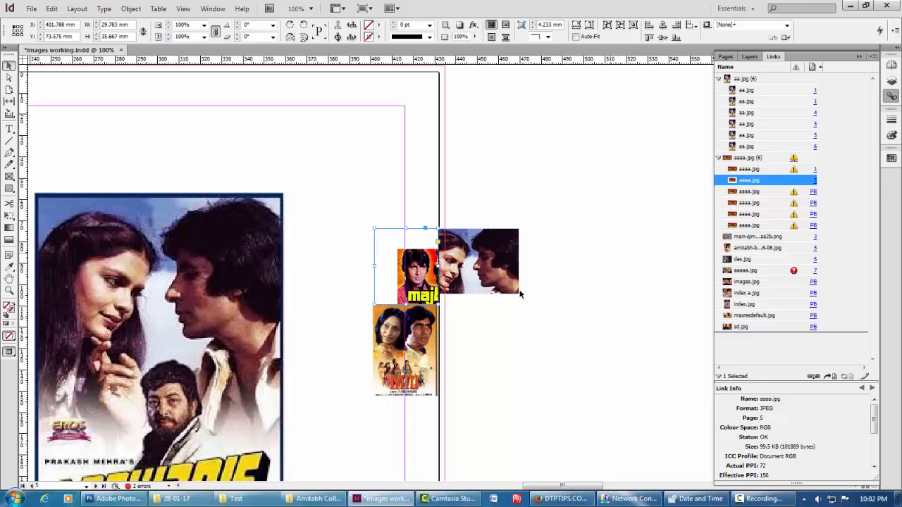
Switch to Photoshop, check the canvas size of aaaa.jpg, and leave it without changes
click(111, 498)
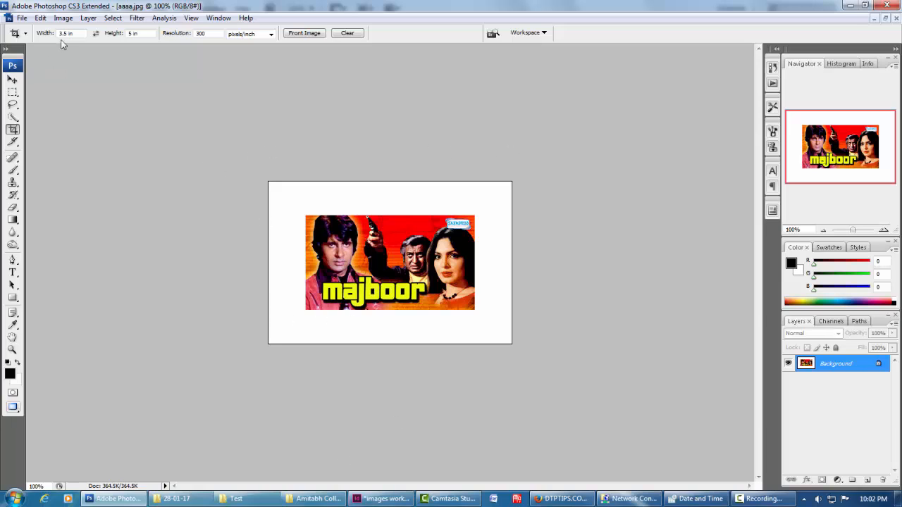
click(64, 18)
click(77, 111)
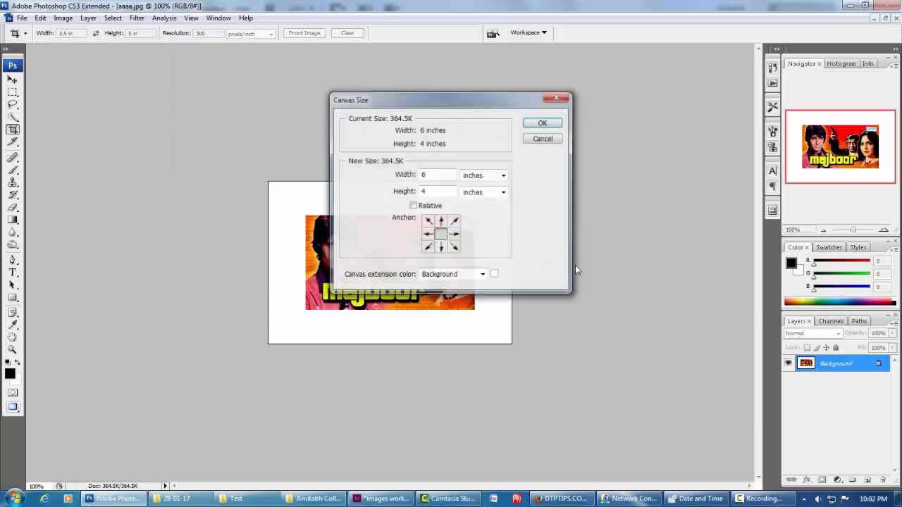
click(541, 140)
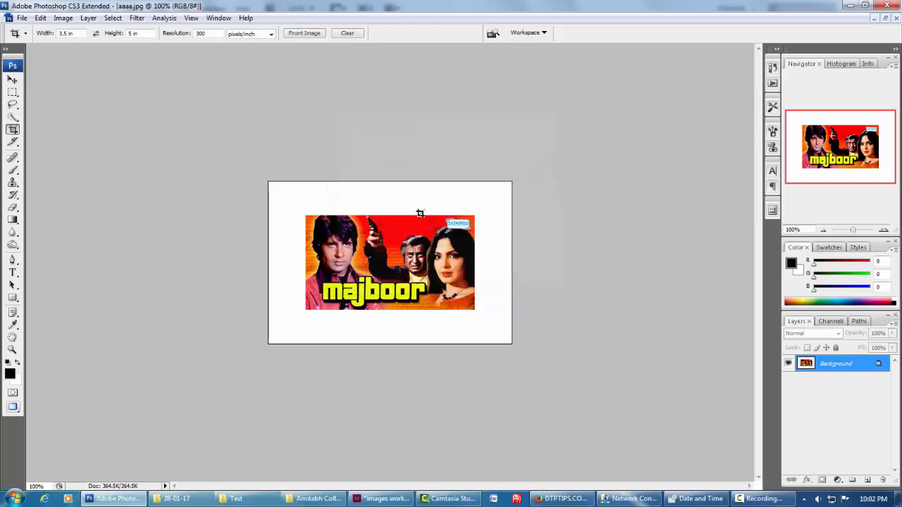
Open das.jpg from the Amitabh Collage folder in Photoshop
click(310, 499)
click(426, 98)
drag(426, 97, 119, 496)
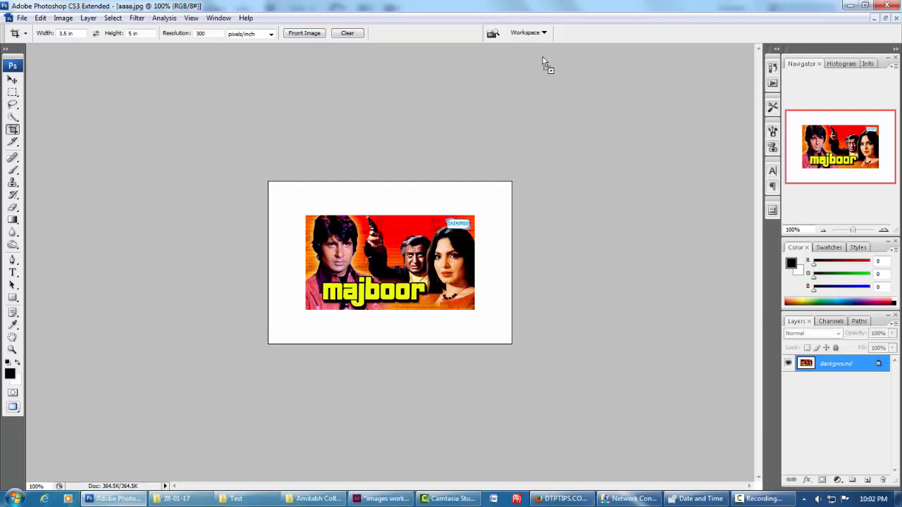
drag(610, 138, 497, 113)
Set the resolution of das.jpg to 300 pixels/inch and save it as a Maximum quality baseline JPEG
click(63, 18)
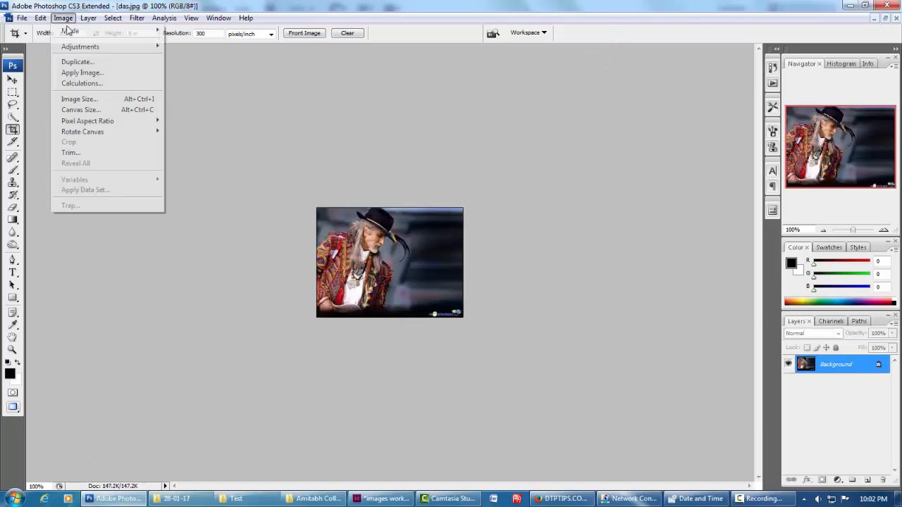
click(78, 98)
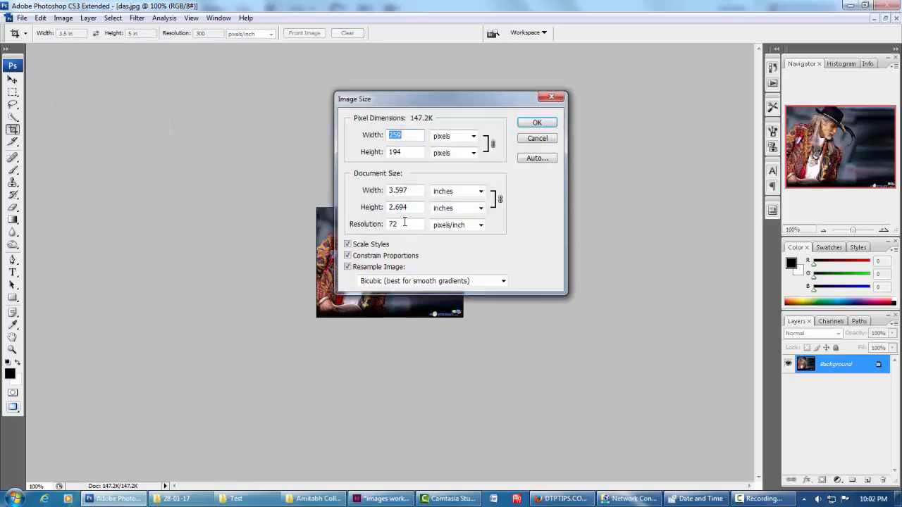
drag(404, 223, 240, 210)
text(300)
key(Return)
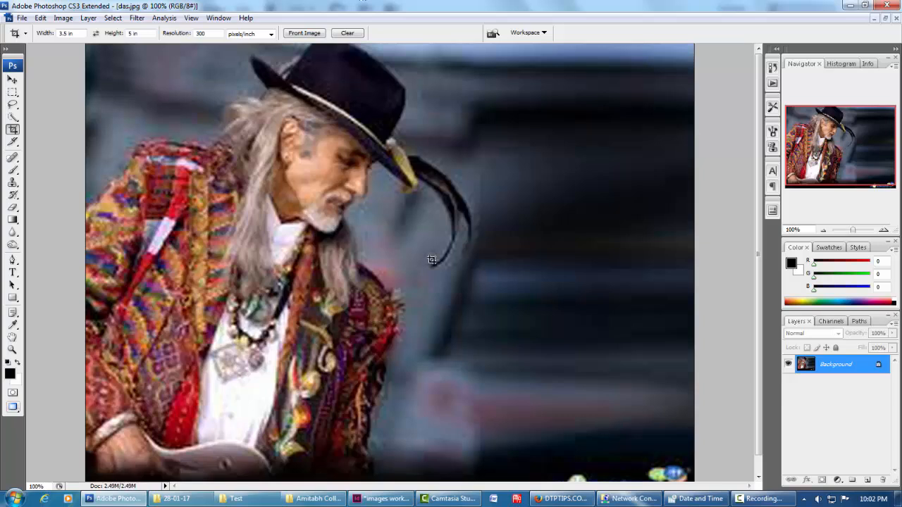
key(ctrl+s)
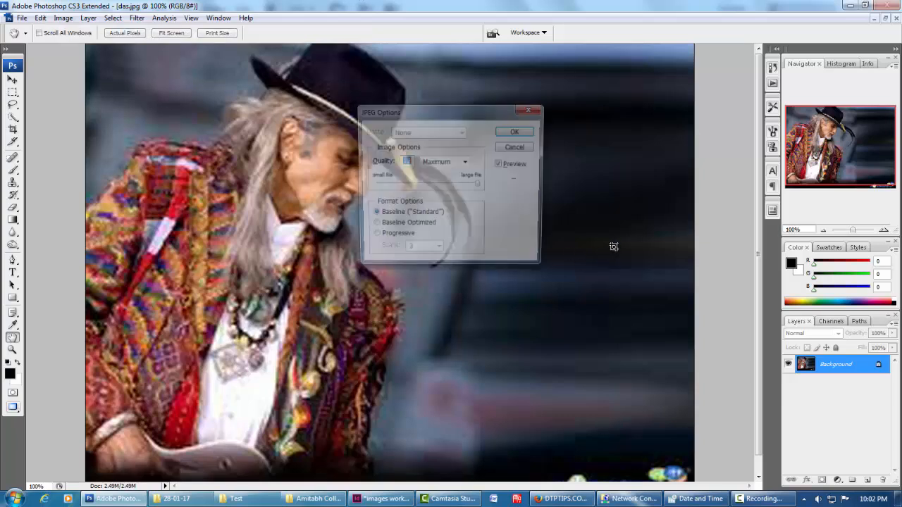
click(528, 133)
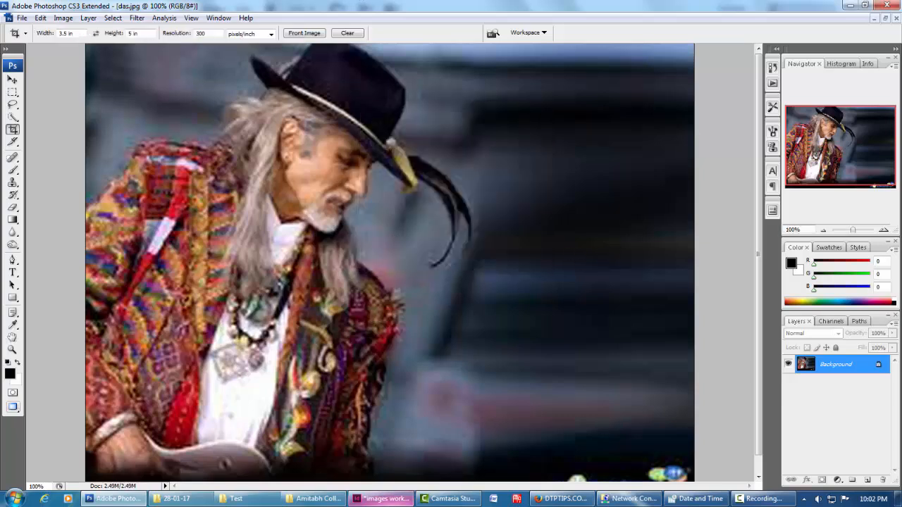
Switch to InDesign, update the modified das.jpg link on page 6, and select its image to check the link information
click(361, 497)
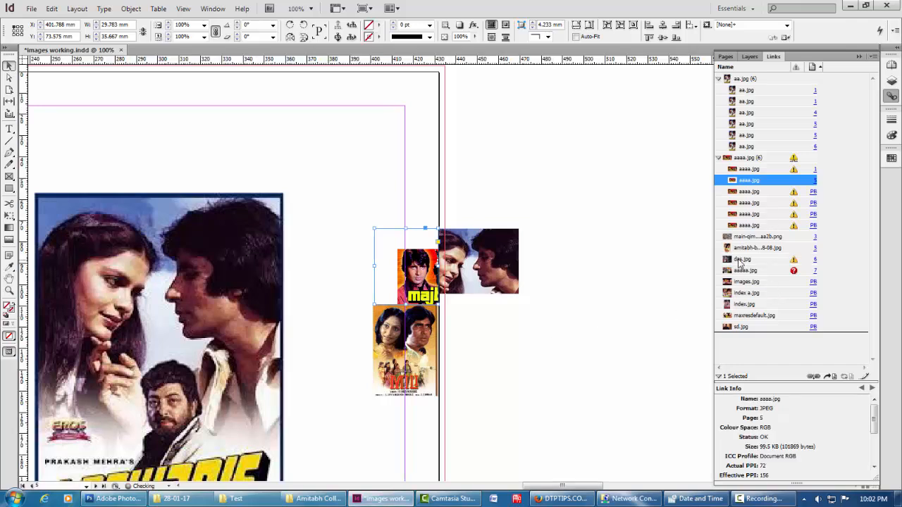
click(740, 260)
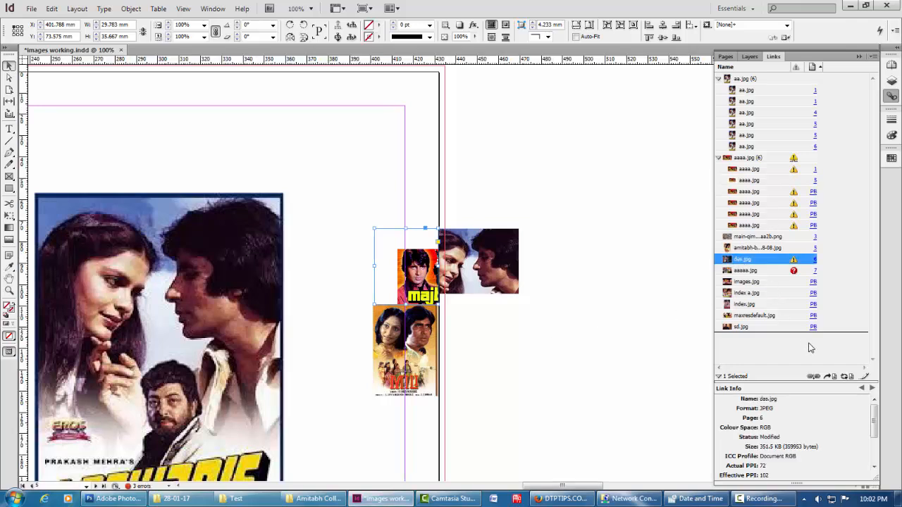
click(828, 377)
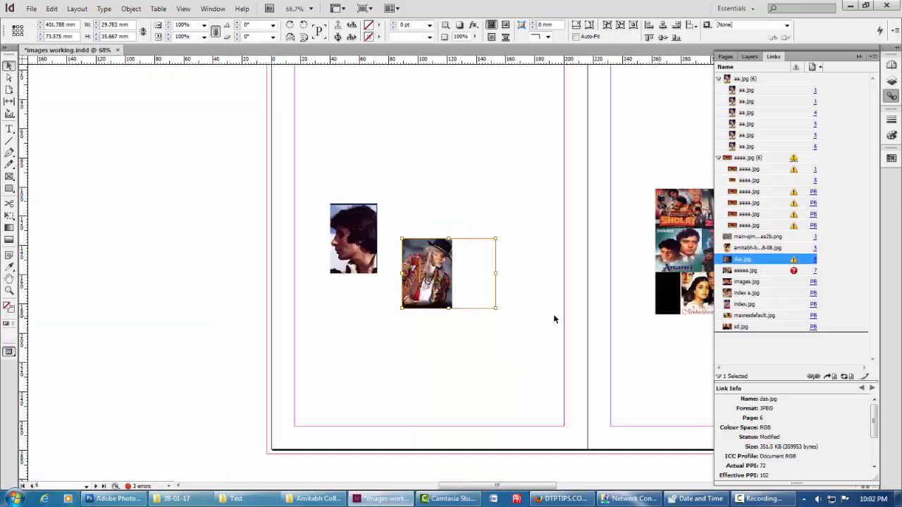
click(846, 376)
click(394, 248)
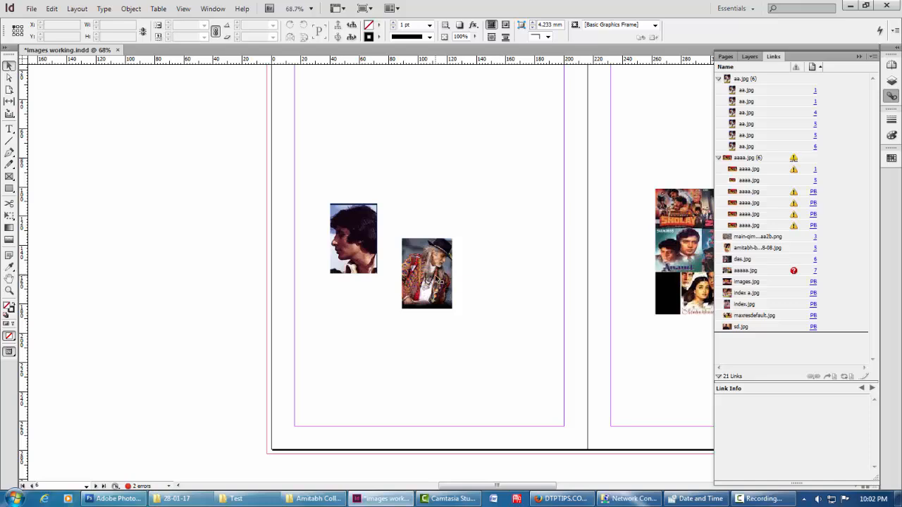
click(437, 279)
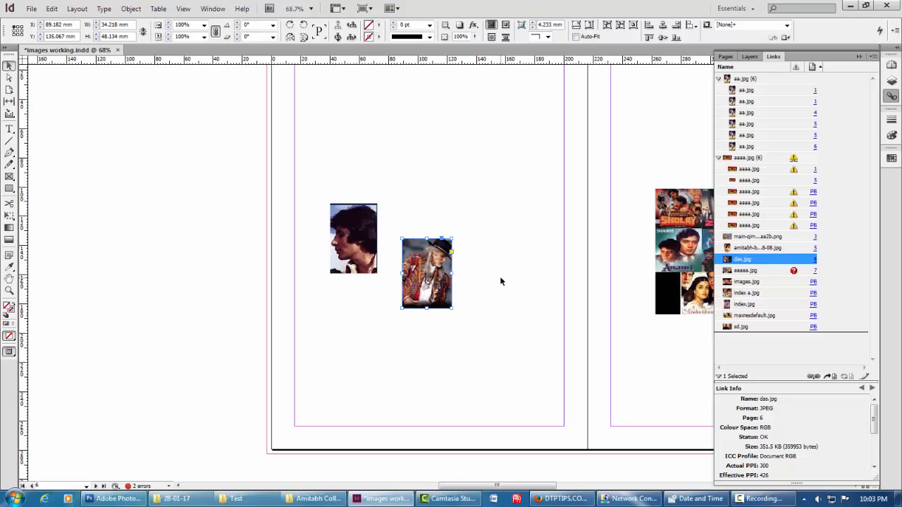
Update the modified aaaa.jpg link on page 1 and reposition the picture inside its frame to show the Majboor title
scroll(549, 263, right, 5)
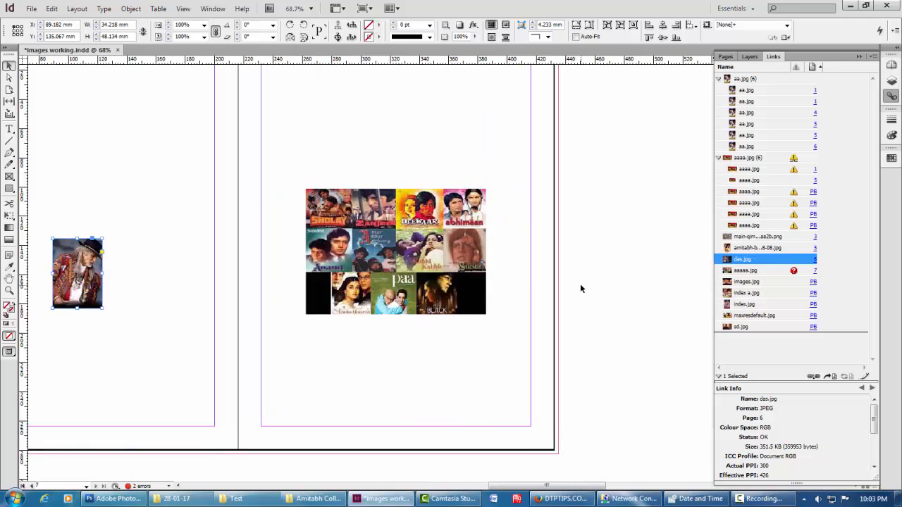
click(753, 171)
click(828, 376)
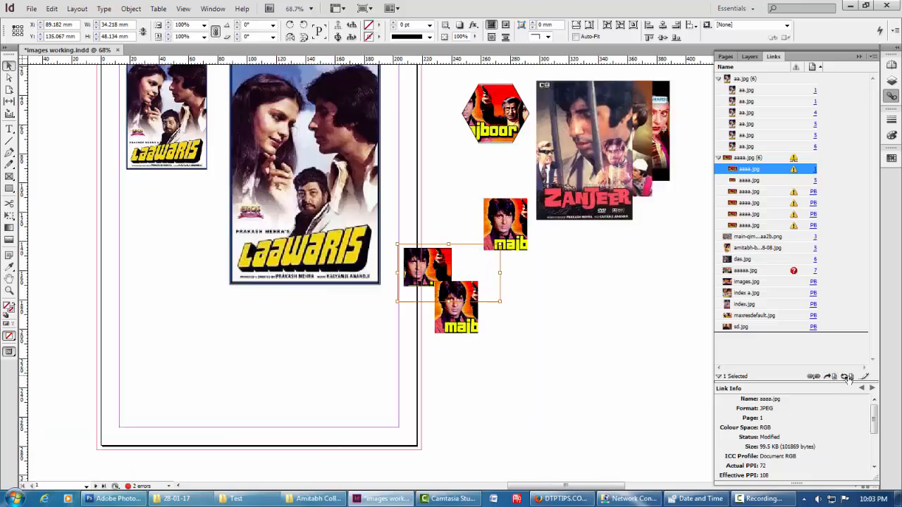
click(663, 352)
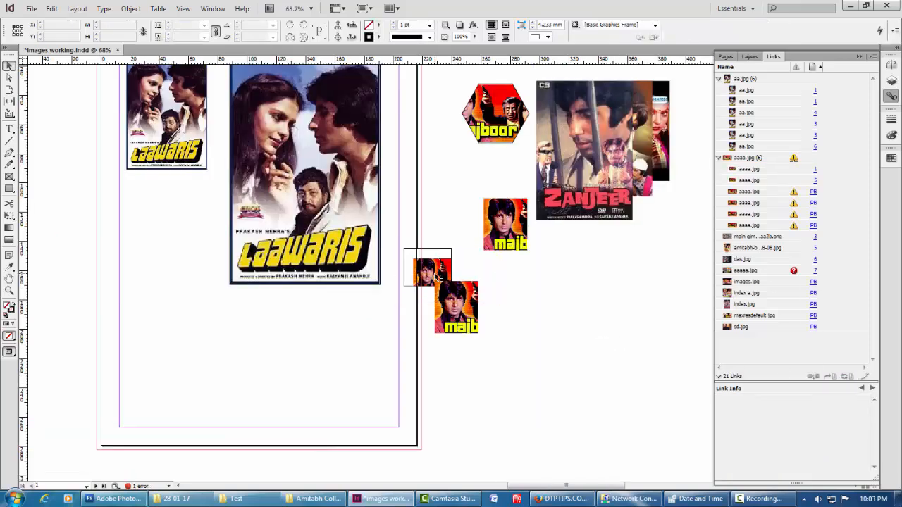
click(436, 276)
drag(435, 276, 426, 265)
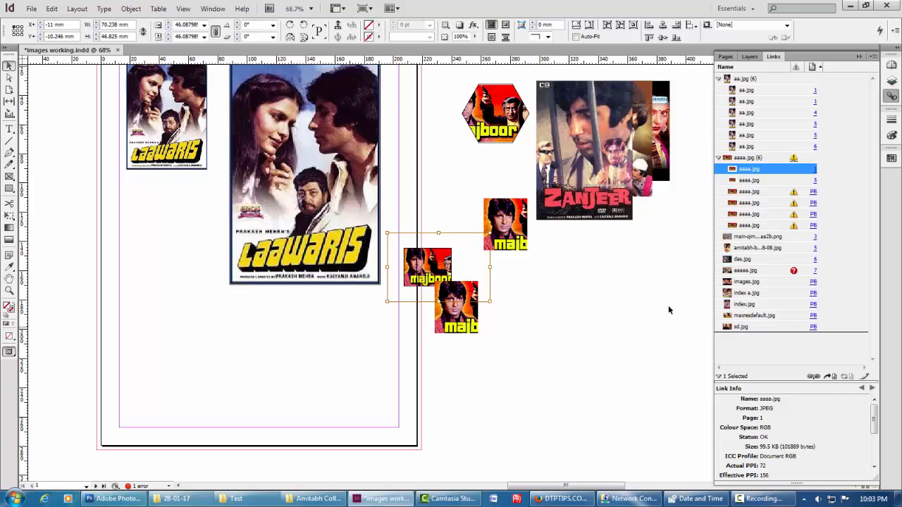
click(618, 289)
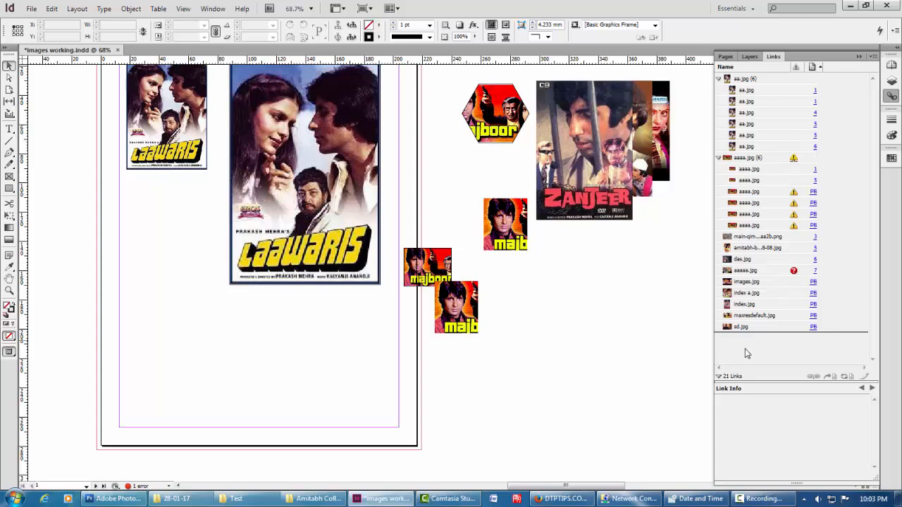
Move the Zanjeer poster from the pasteboard onto the lower part of page 1, at about X 17.3 mm, Y 160.7 mm
drag(572, 197, 170, 363)
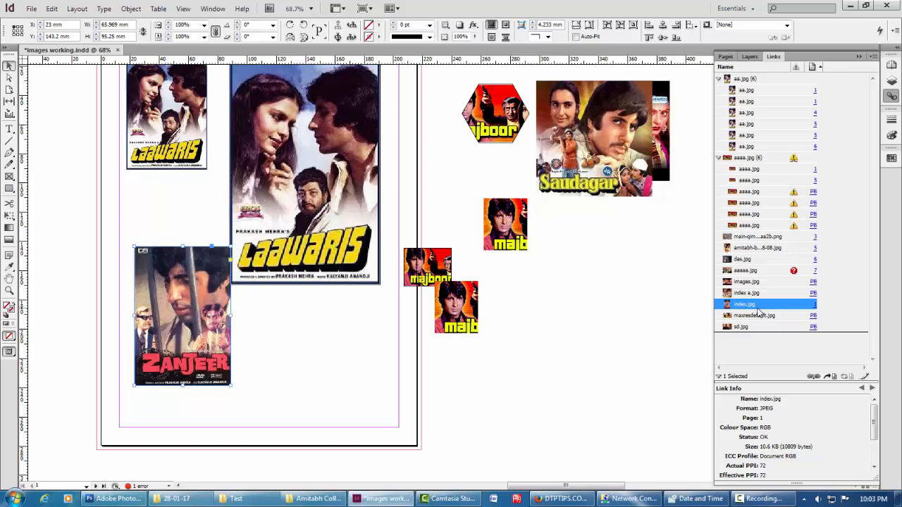
click(568, 324)
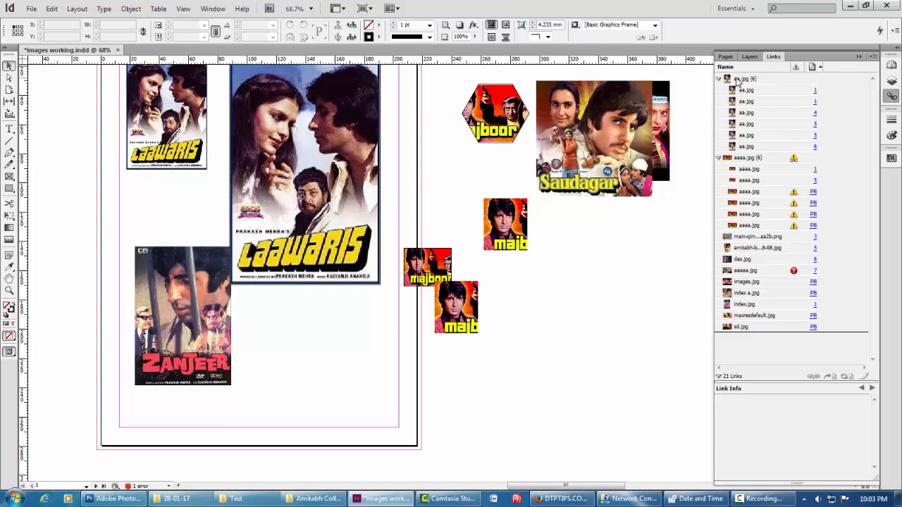
right_click(768, 136)
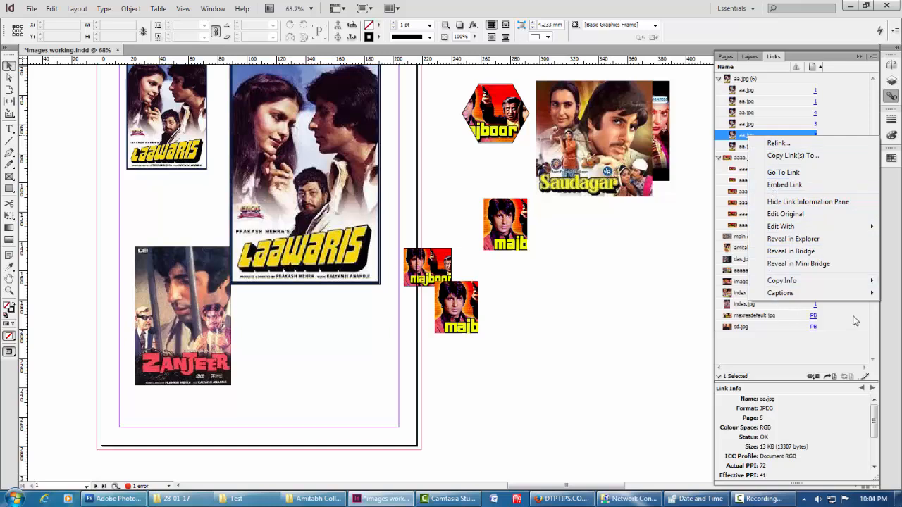
click(658, 310)
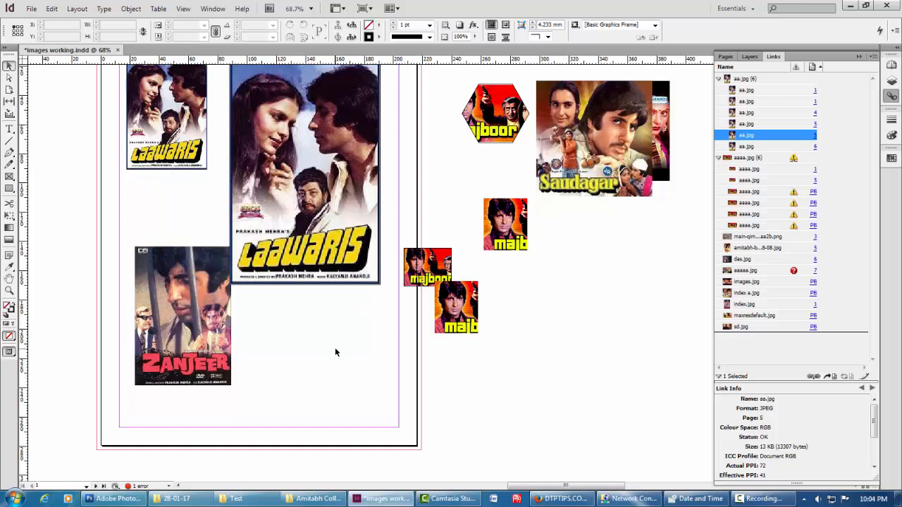
click(188, 296)
drag(188, 296, 179, 322)
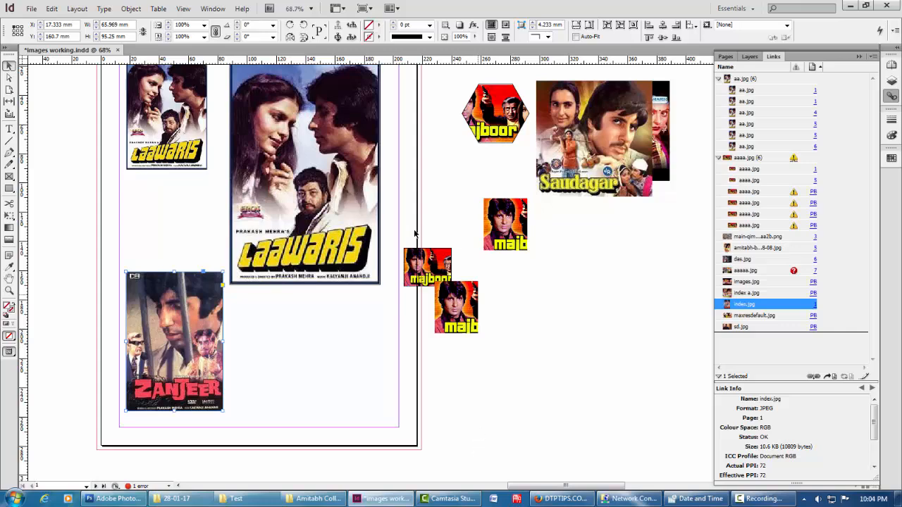
Switch to Firefox and compare the YouTube results for "desktop publishing tips" with the DTPTIPS.COM channel page
click(568, 498)
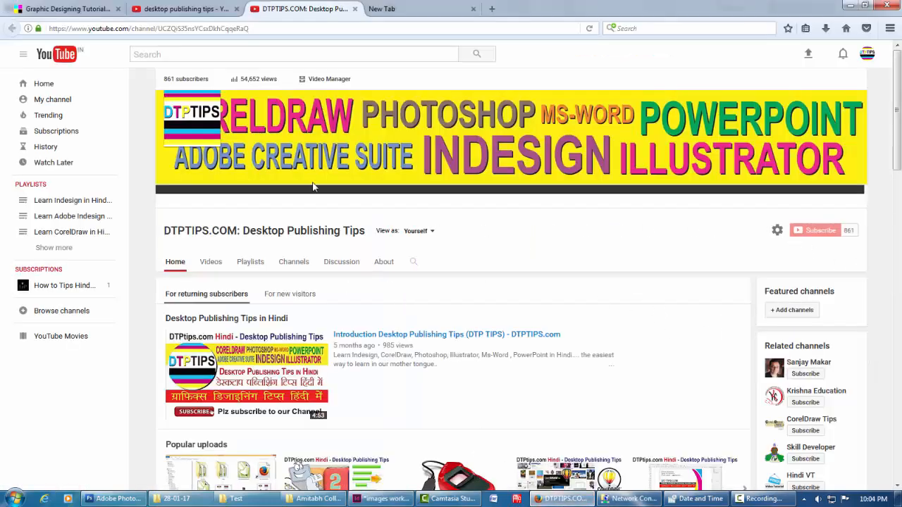
click(178, 10)
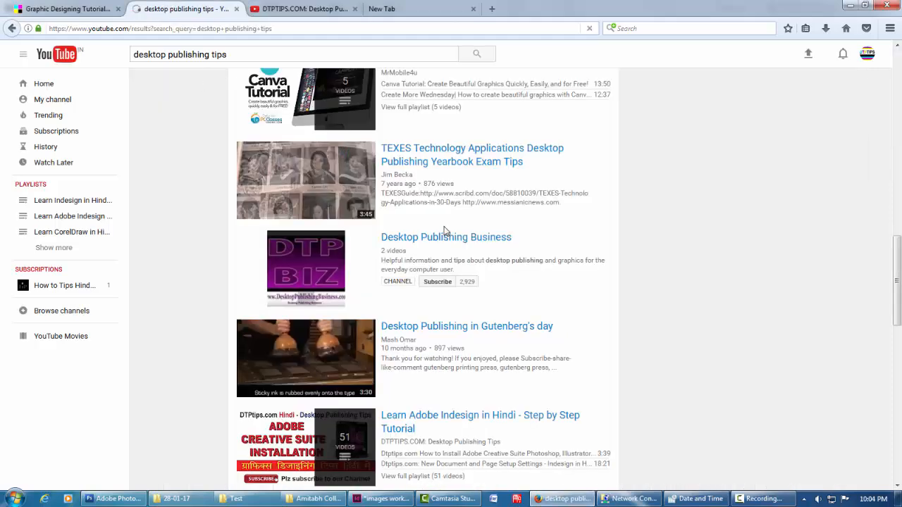
scroll(465, 228, up, 10)
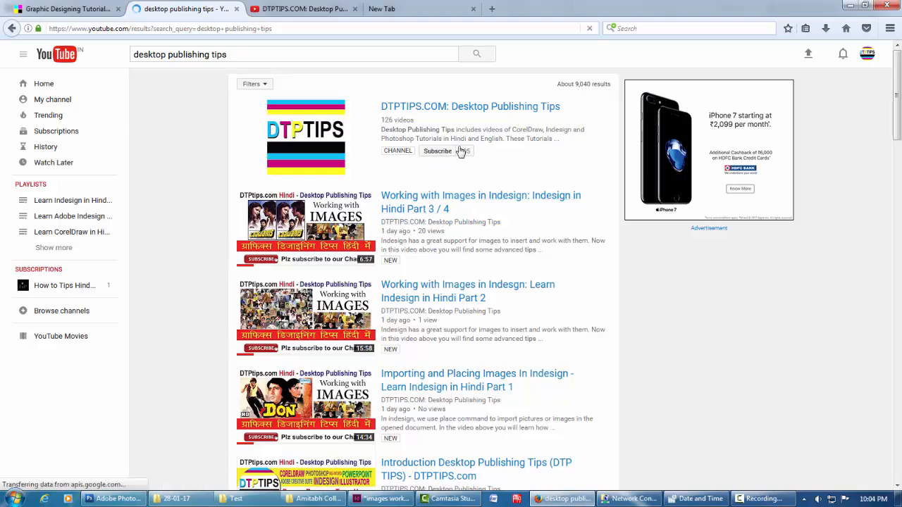
click(303, 10)
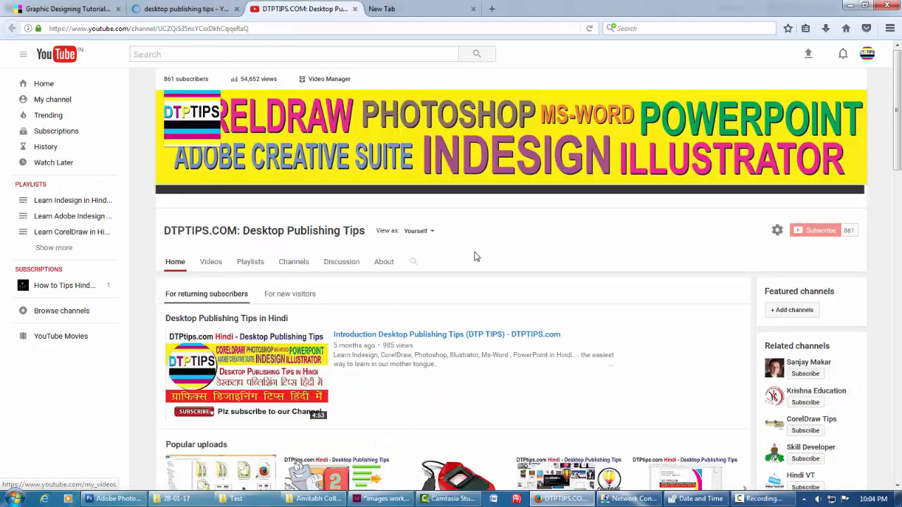
scroll(475, 256, down, 3)
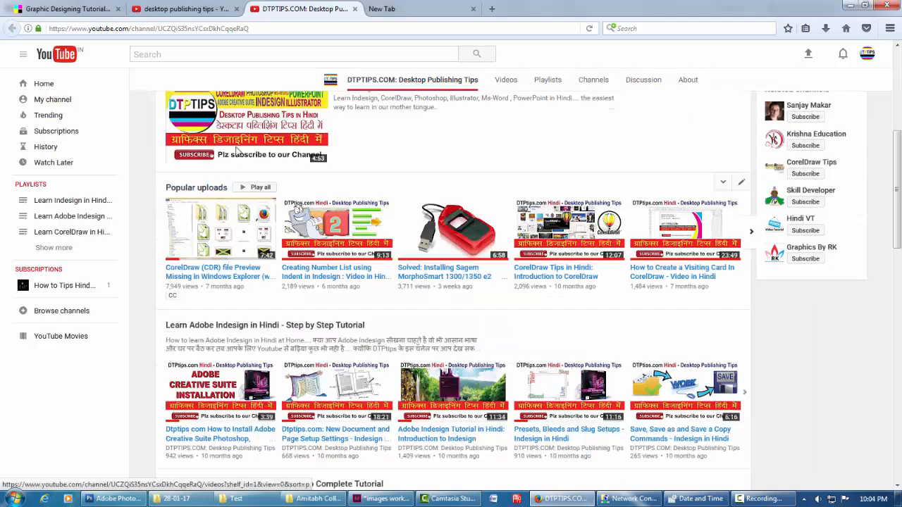
scroll(227, 234, up, 1)
click(141, 14)
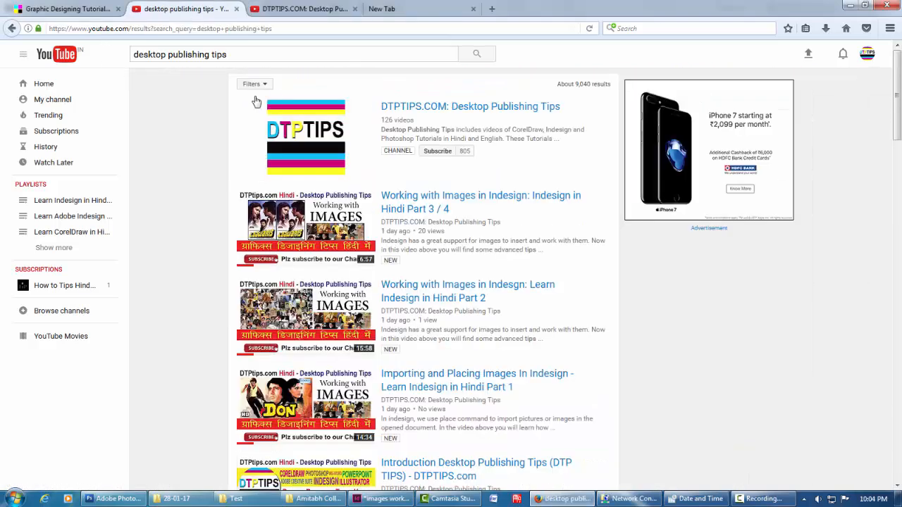
Look through the video sections on the DTPTIPS.COM channel's home page, from popular uploads to computer tips
click(296, 9)
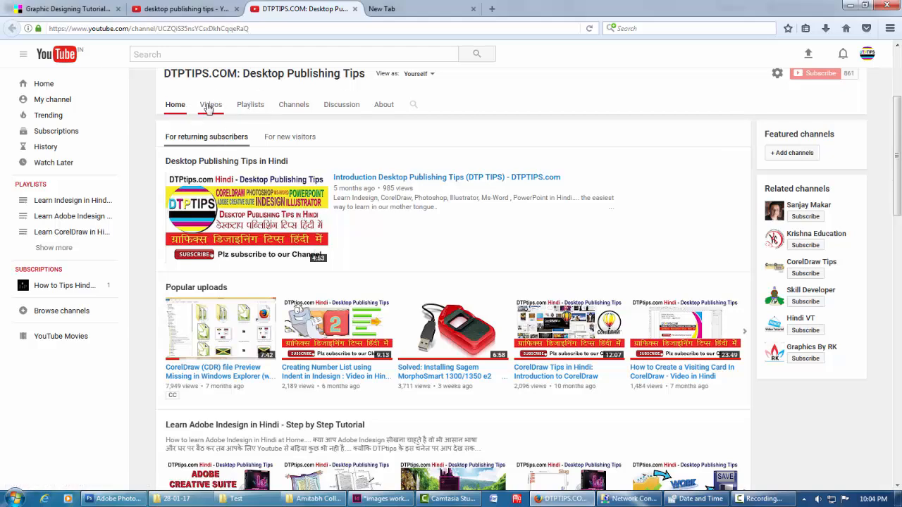
scroll(472, 319, down, 3)
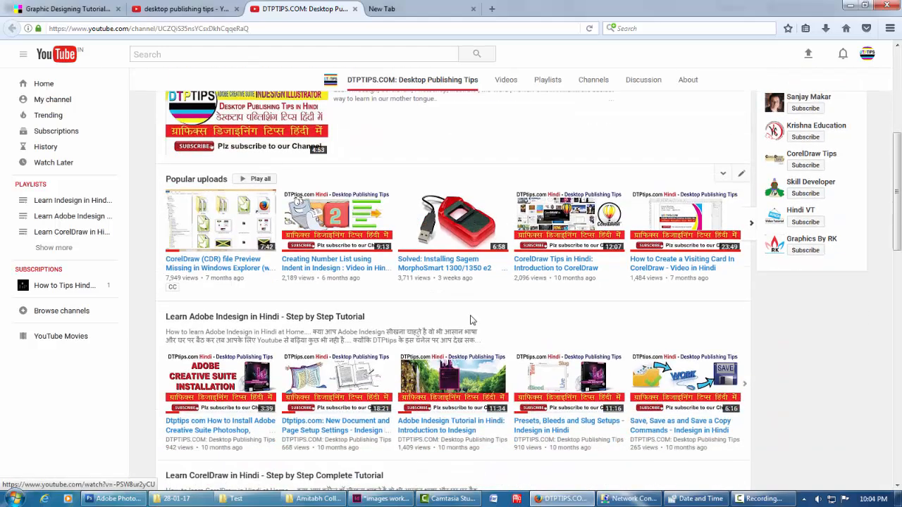
scroll(472, 321, down, 4)
scroll(472, 323, down, 3)
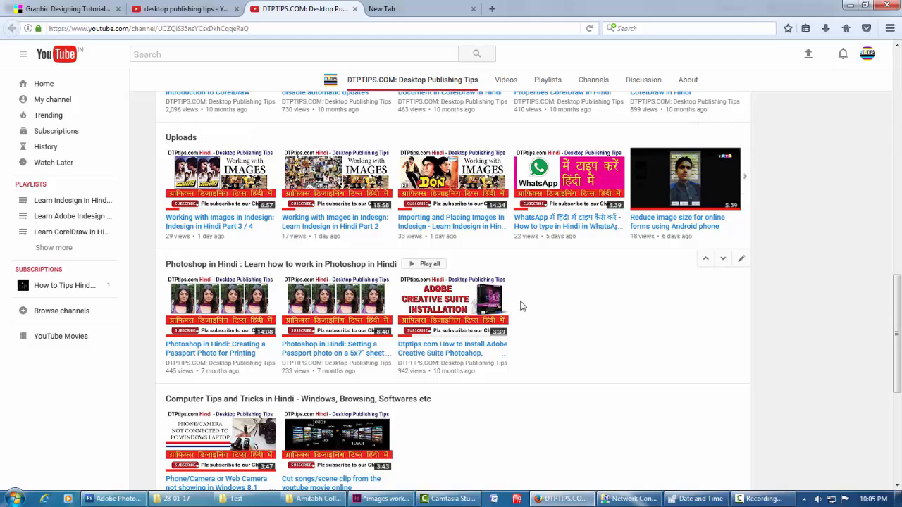
scroll(522, 307, up, 5)
scroll(522, 307, up, 10)
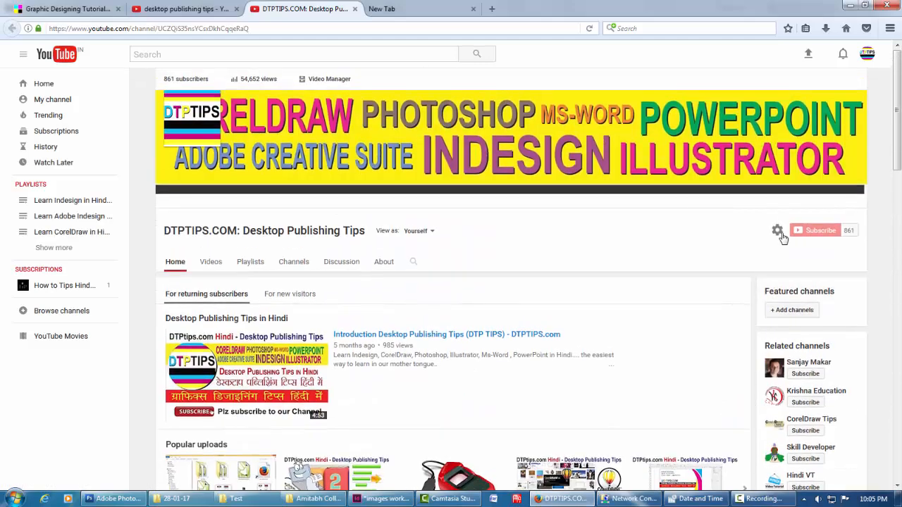